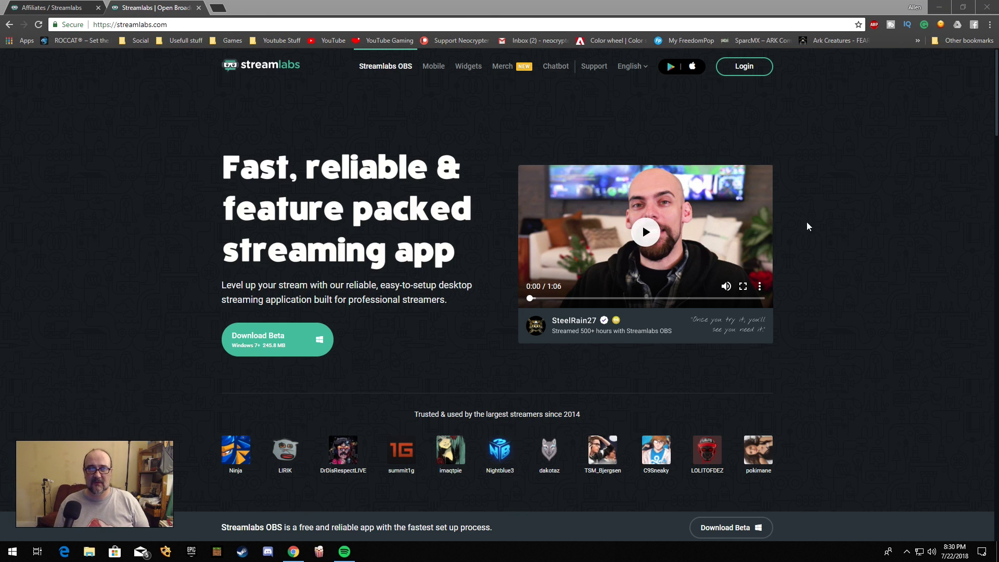
# Bring the browser forward and scroll through the Streamlabs website page
pyautogui.click(524, 9)
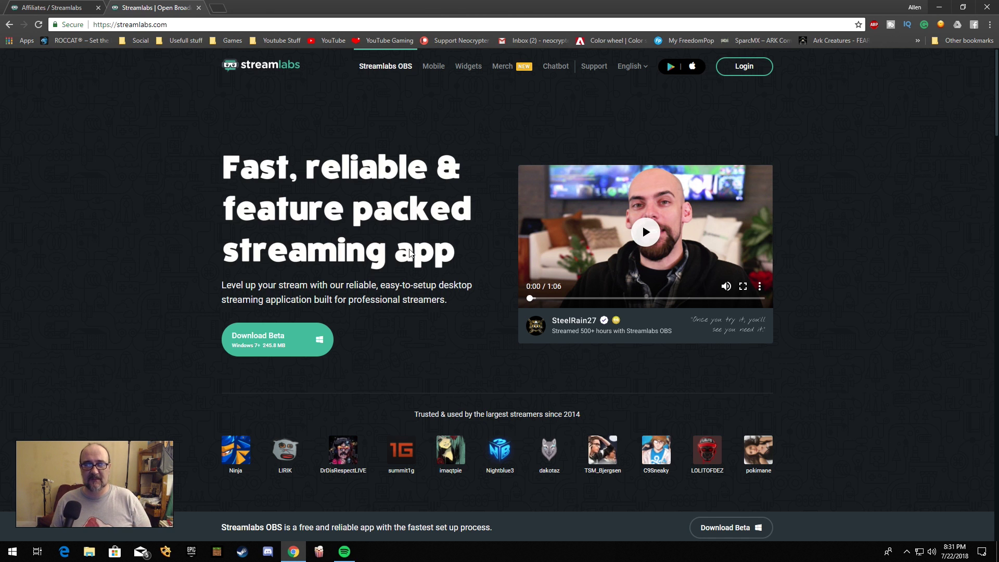
pyautogui.scroll(-9, 370, 248)
pyautogui.scroll(-12, 211, 257)
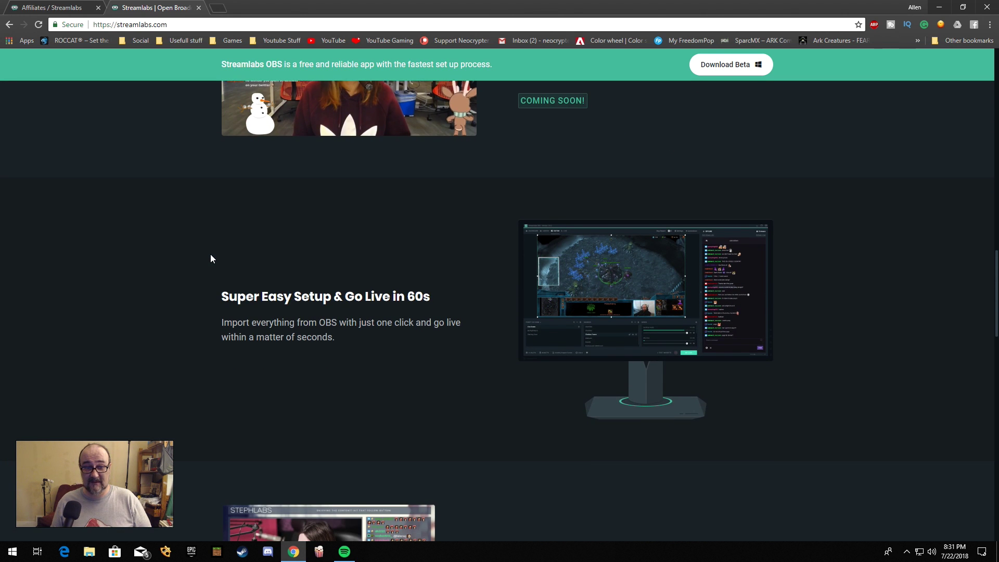
pyautogui.scroll(-1, 211, 258)
pyautogui.scroll(-4, 211, 258)
pyautogui.scroll(5, 210, 259)
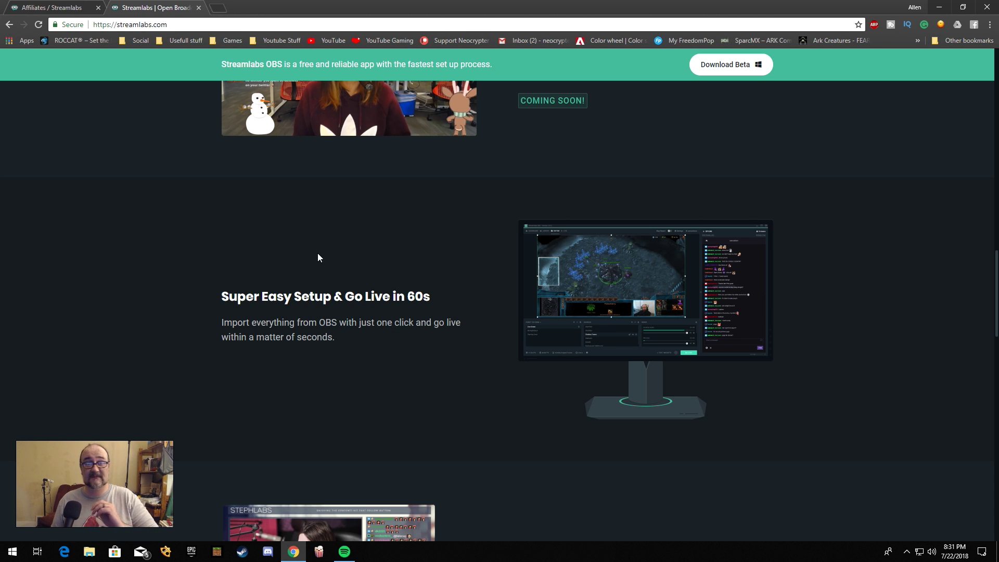
pyautogui.scroll(20, 317, 257)
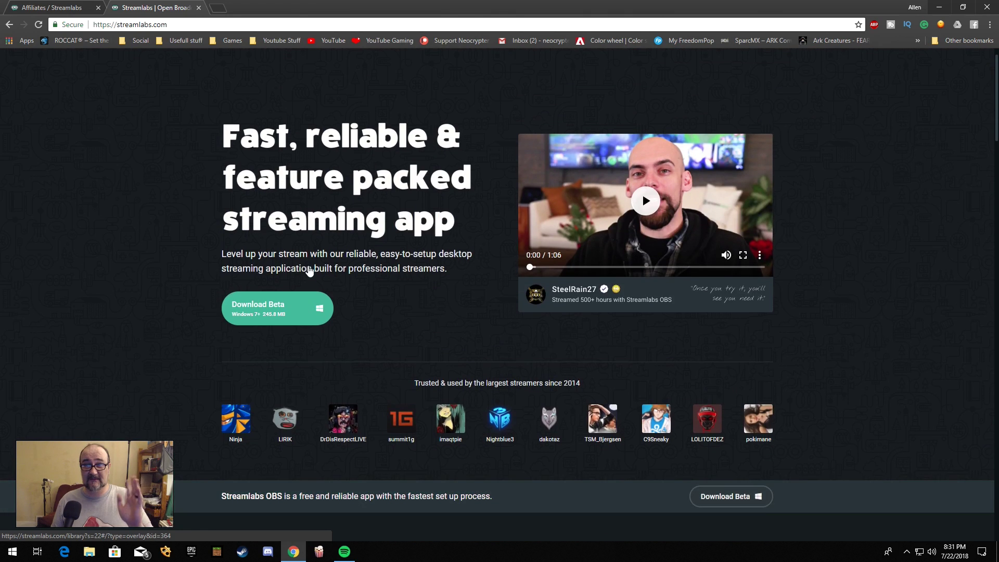
pyautogui.scroll(1, 309, 269)
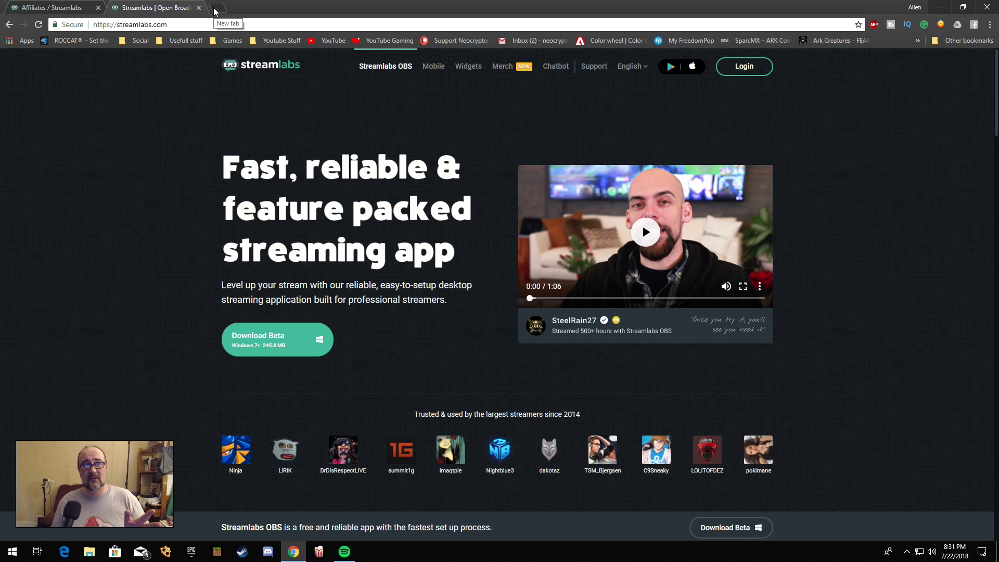
# Load the Streamlabs OBS download link in a new tab and save the installer to Downloads
pyautogui.click(215, 9)
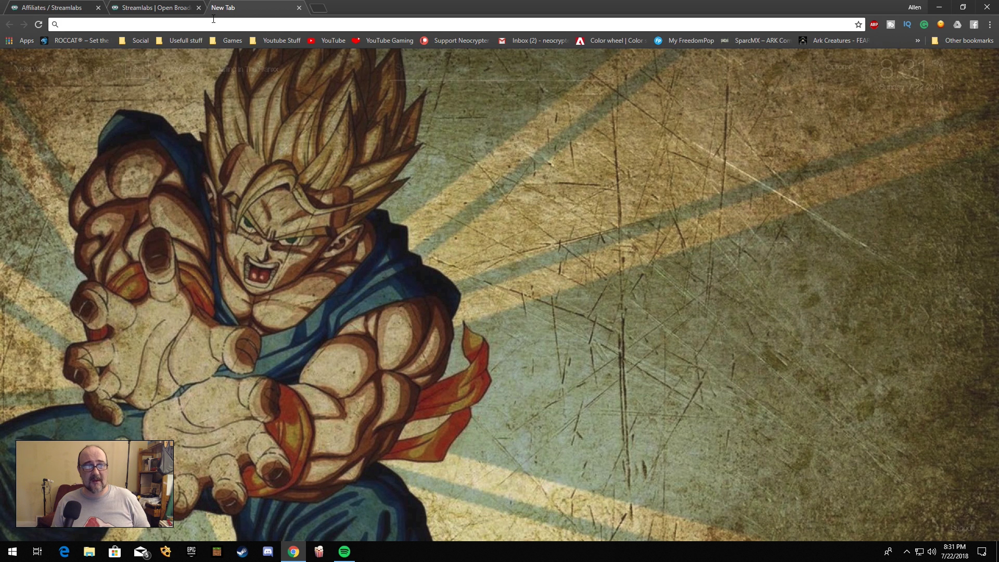
pyautogui.write('https://streamlabs.com/slobs/d/2297464')
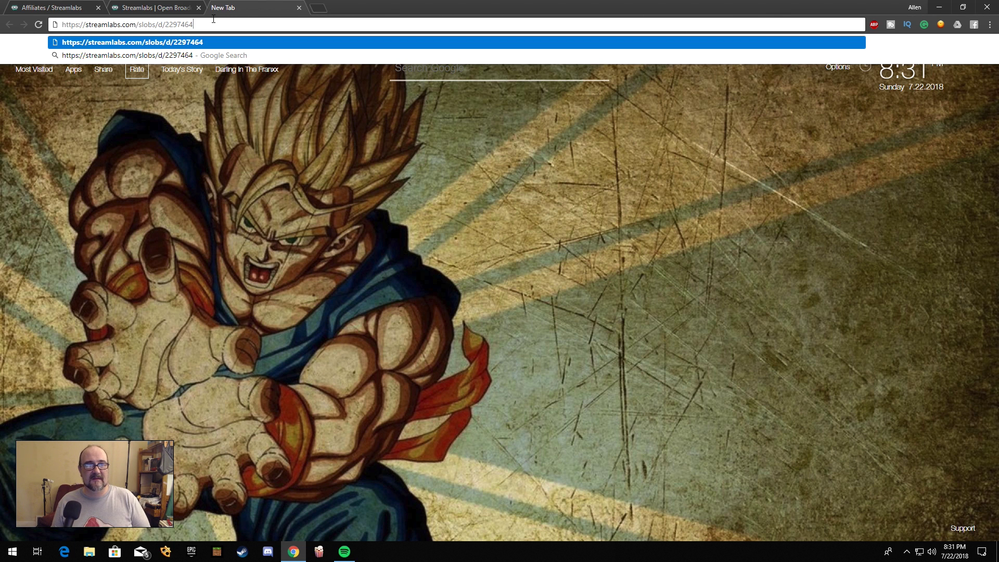
pyautogui.press('Return')
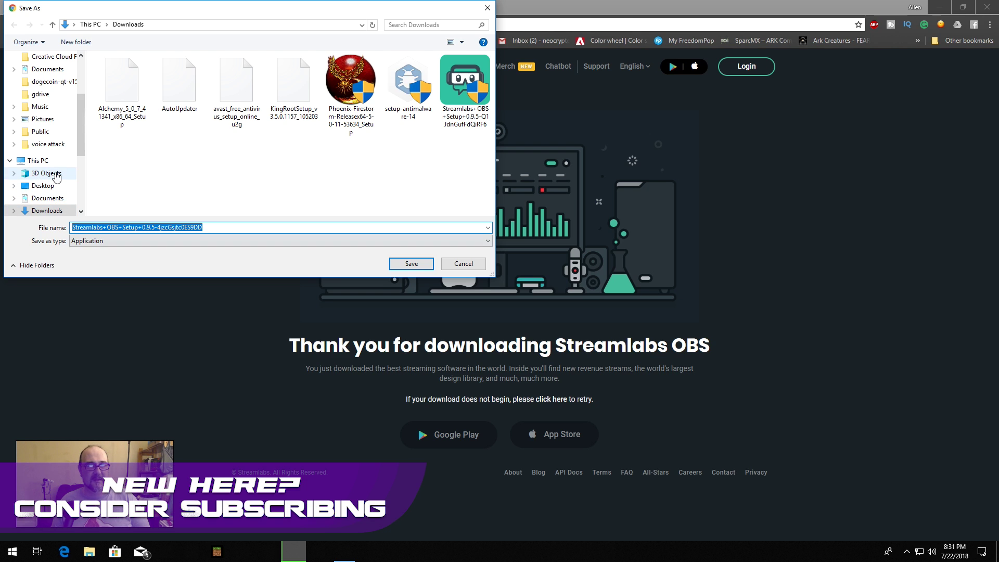
pyautogui.click(411, 263)
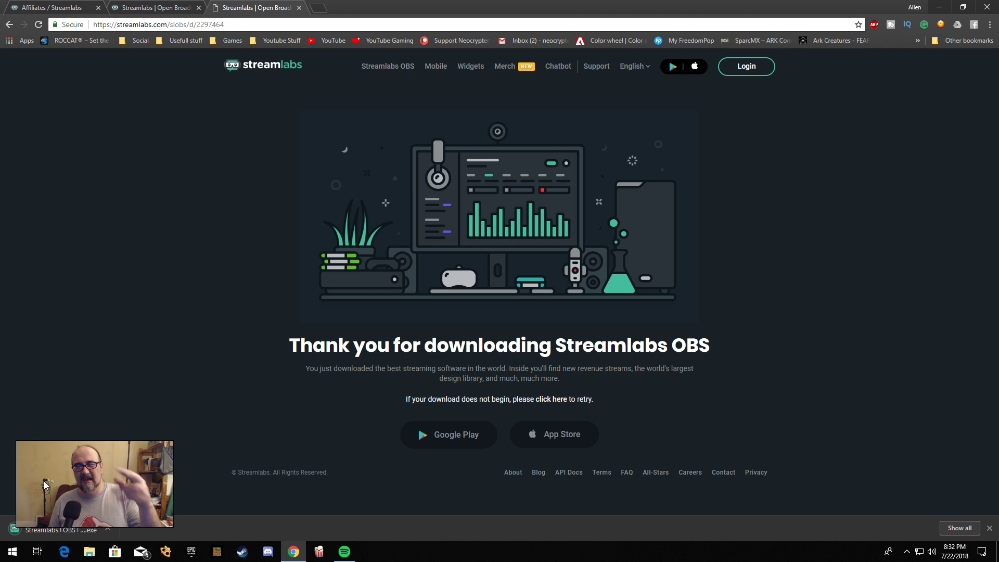
# Run the Streamlabs OBS 0.9.5 installer, accept the license, and install to C:\Program Files\Streamlabs OBS
pyautogui.click(56, 526)
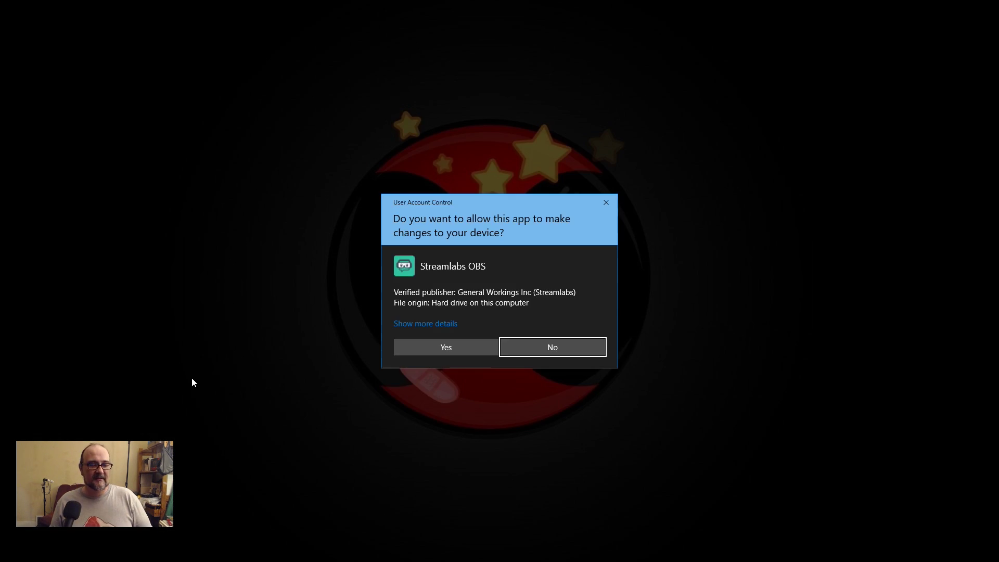
pyautogui.click(463, 346)
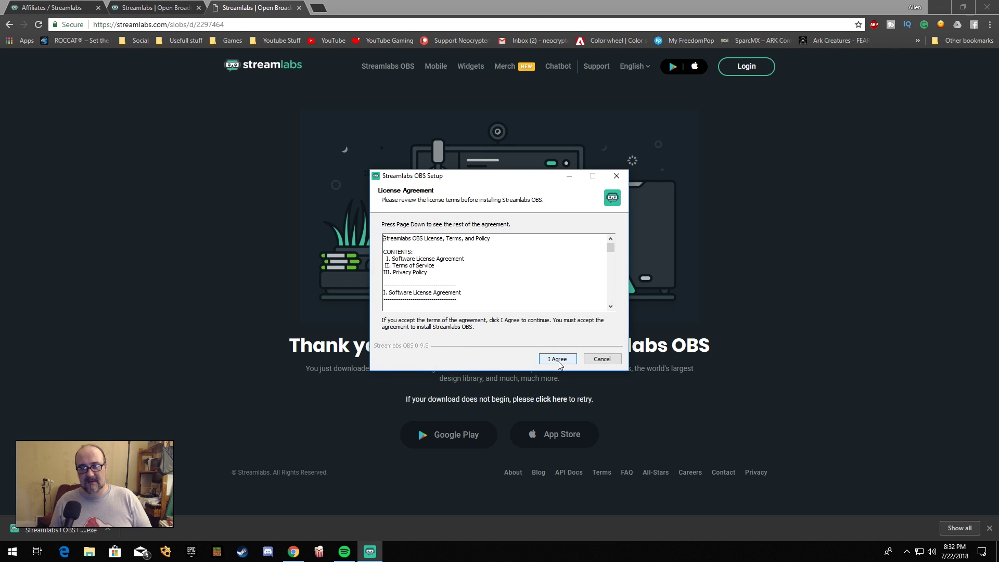
pyautogui.scroll(-8, 433, 290)
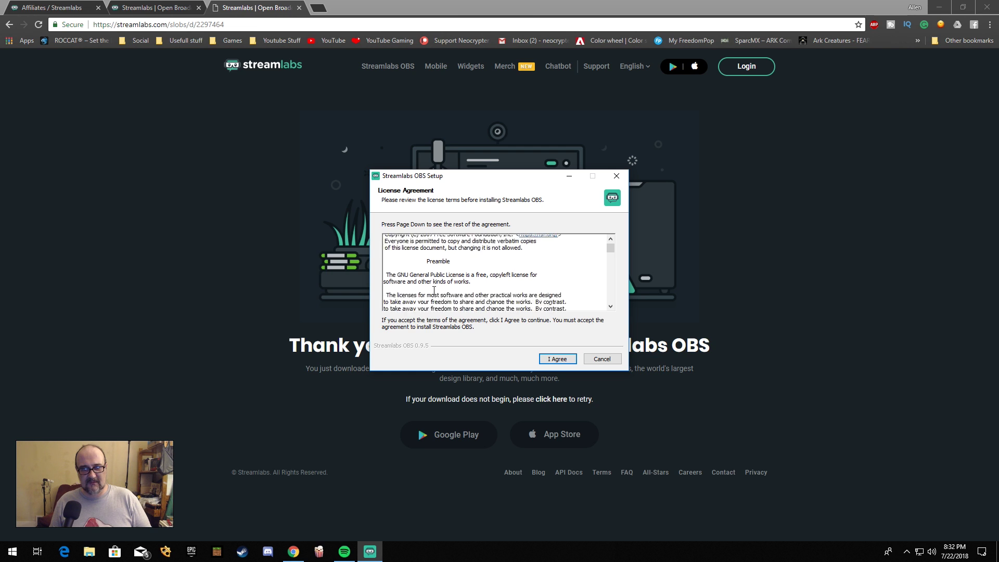
pyautogui.scroll(-10, 442, 290)
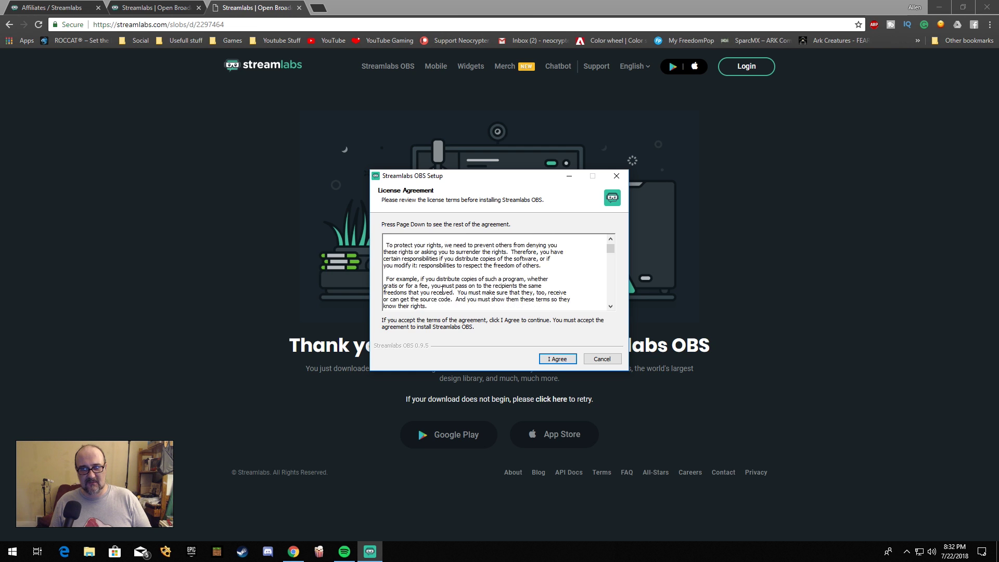
pyautogui.scroll(-15, 443, 290)
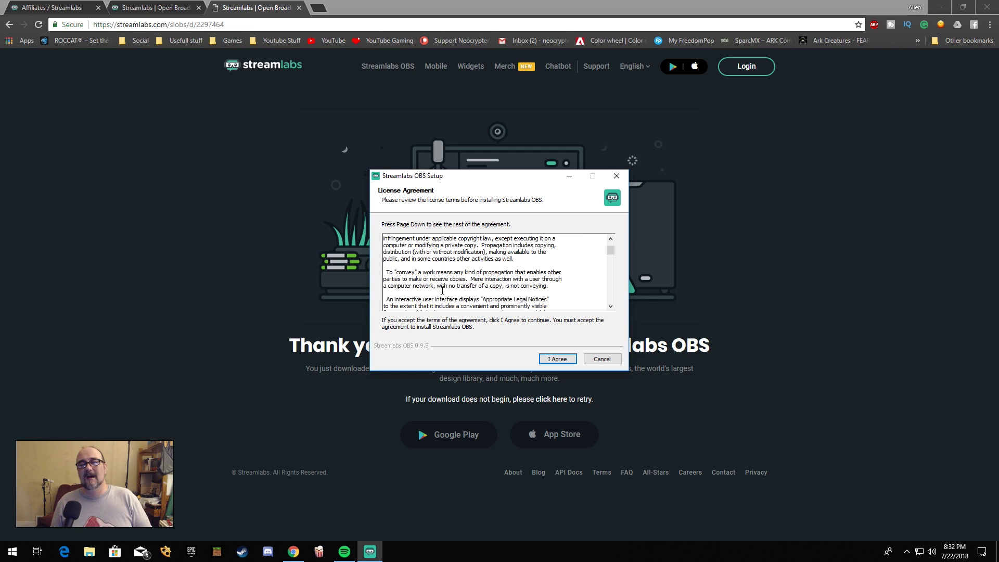
pyautogui.scroll(-10, 442, 290)
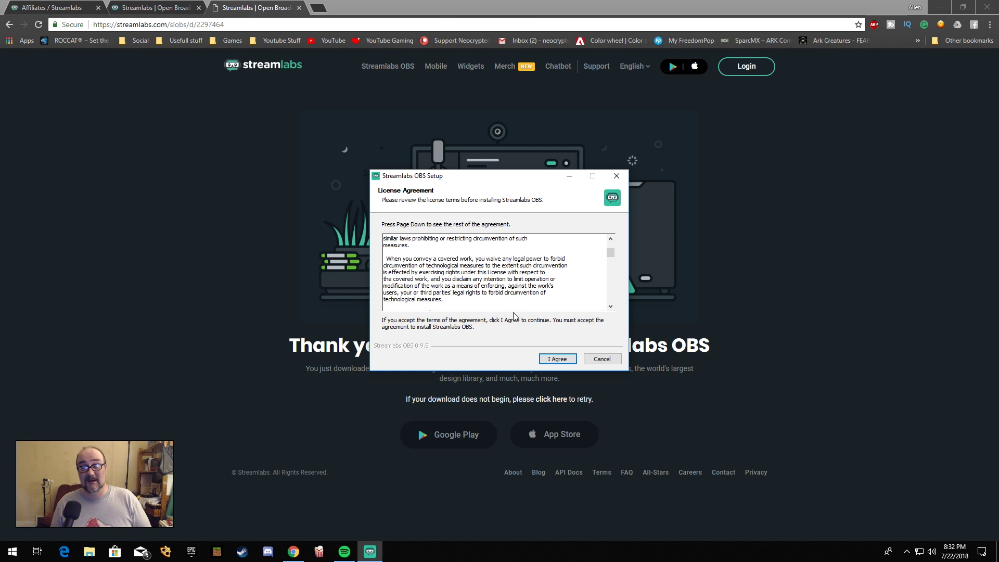
pyautogui.click(552, 359)
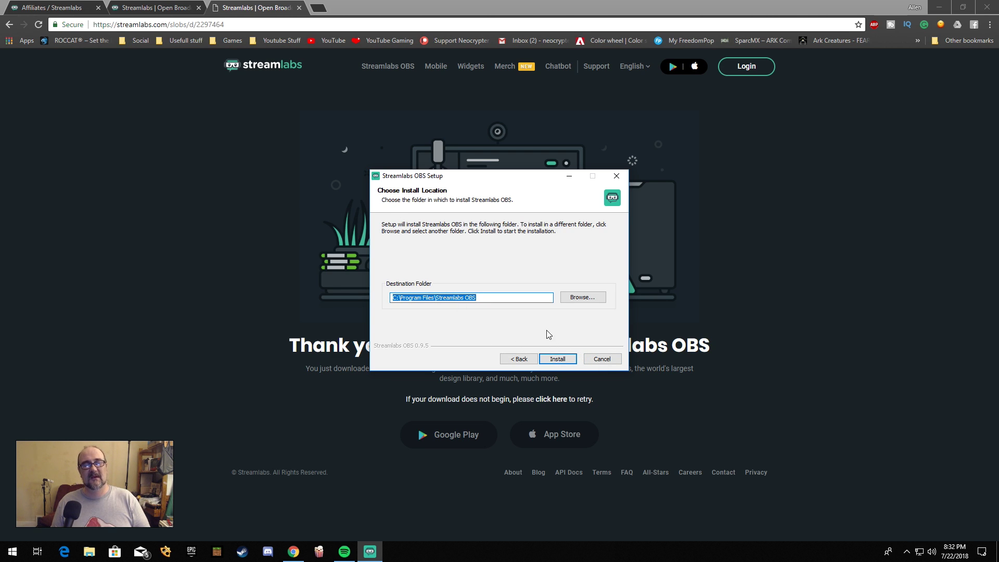
pyautogui.click(556, 359)
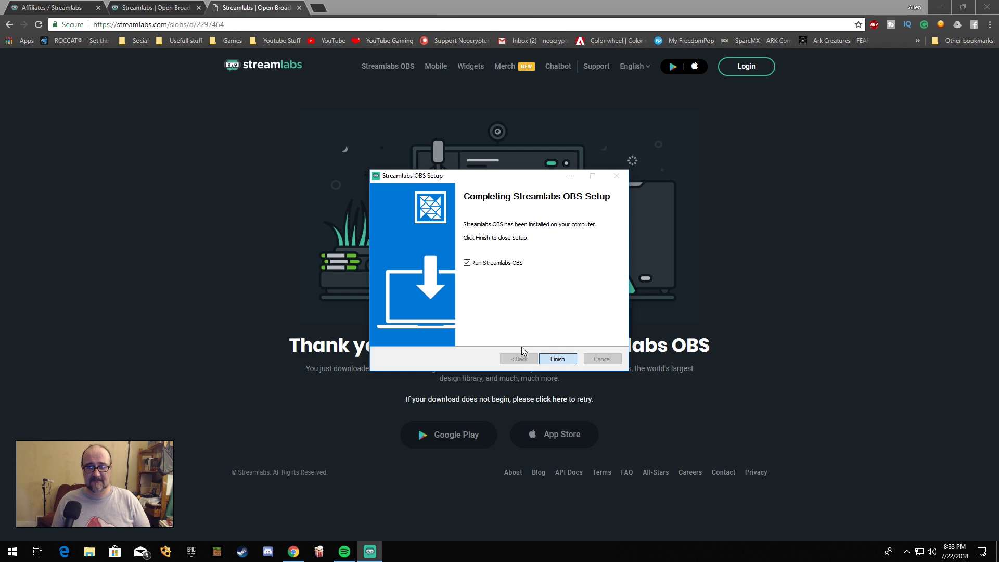
pyautogui.press('Return')
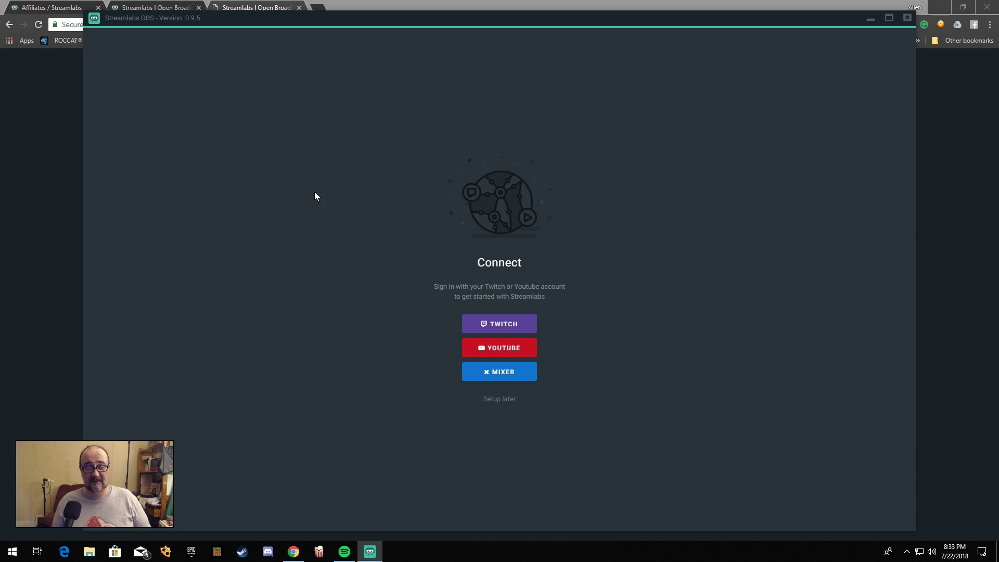
# Log in through TWITCH with the account's username and password to reach the dashboard
pyautogui.click(509, 325)
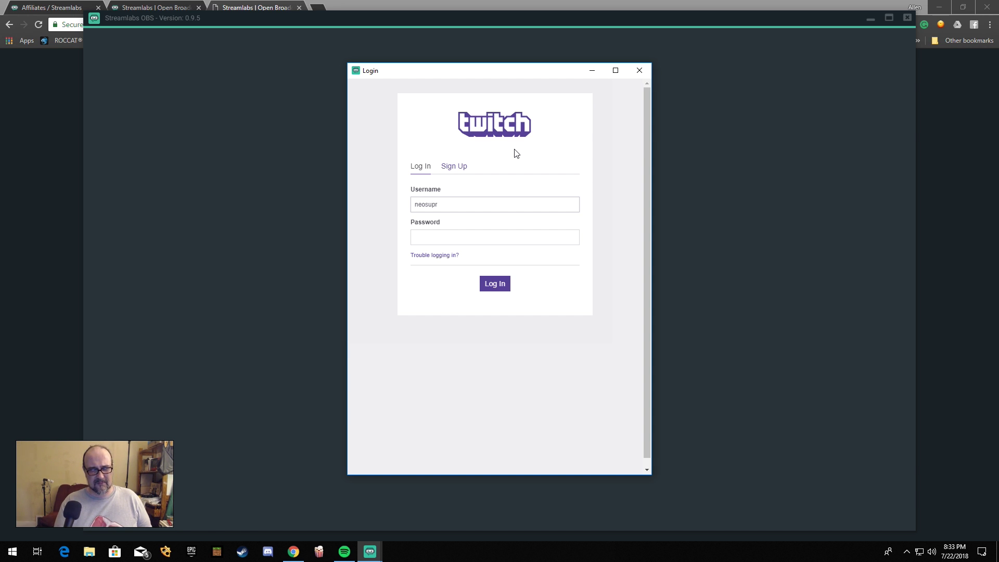
pyautogui.write('emecr')
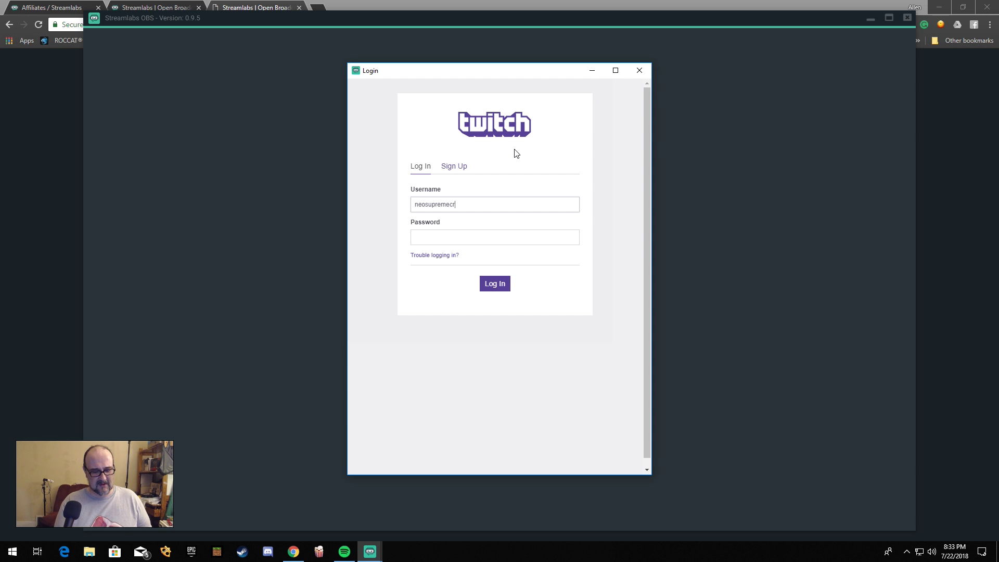
pyautogui.write('ypter')
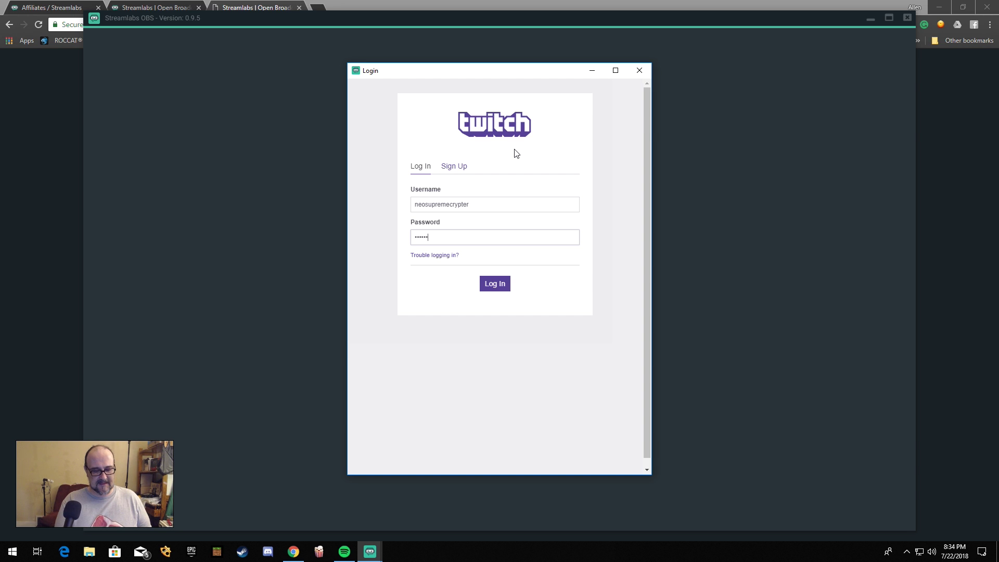
pyautogui.press('Return')
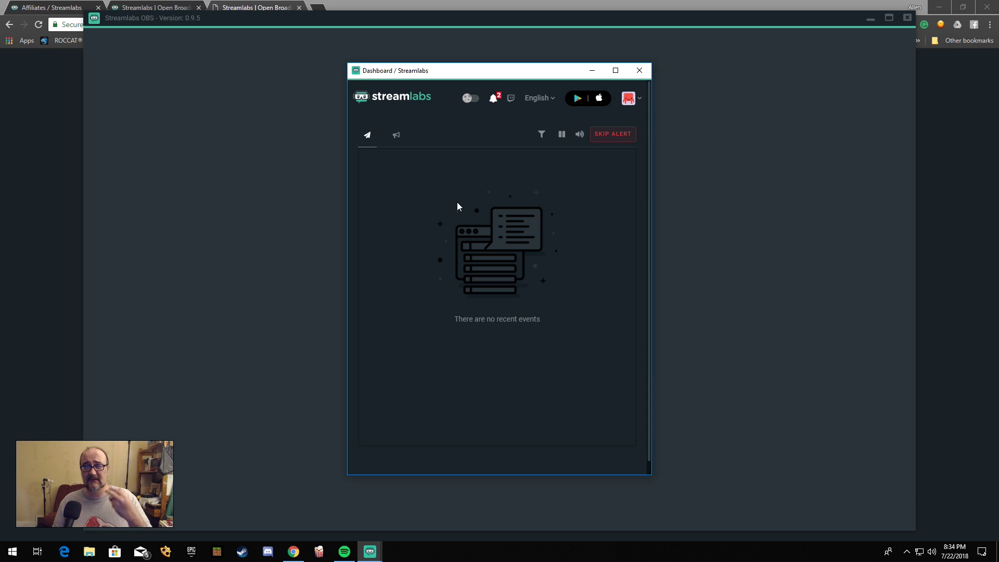
# Glance at the two unread notifications, then close the Streamlabs dashboard pop-up
pyautogui.click(495, 99)
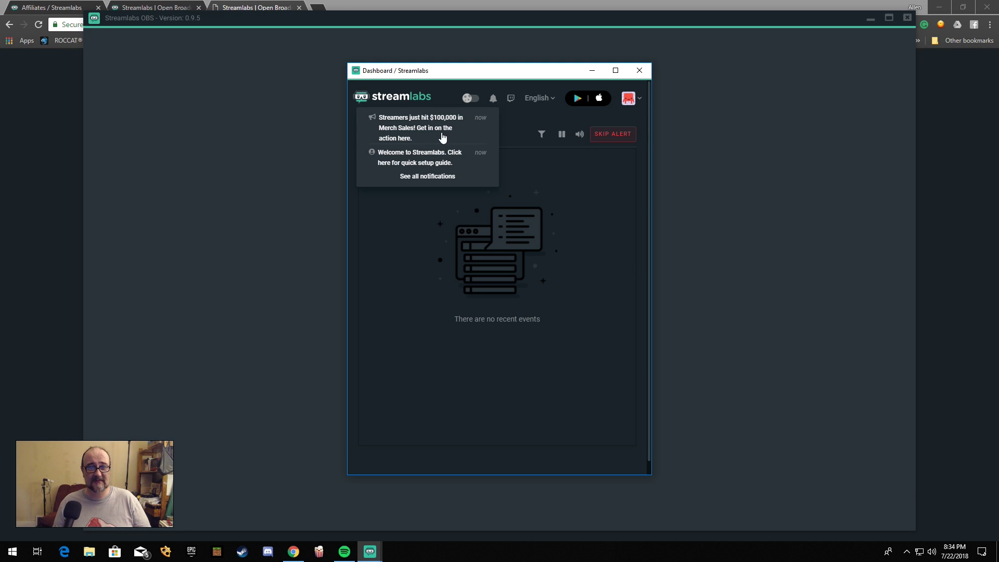
pyautogui.click(492, 100)
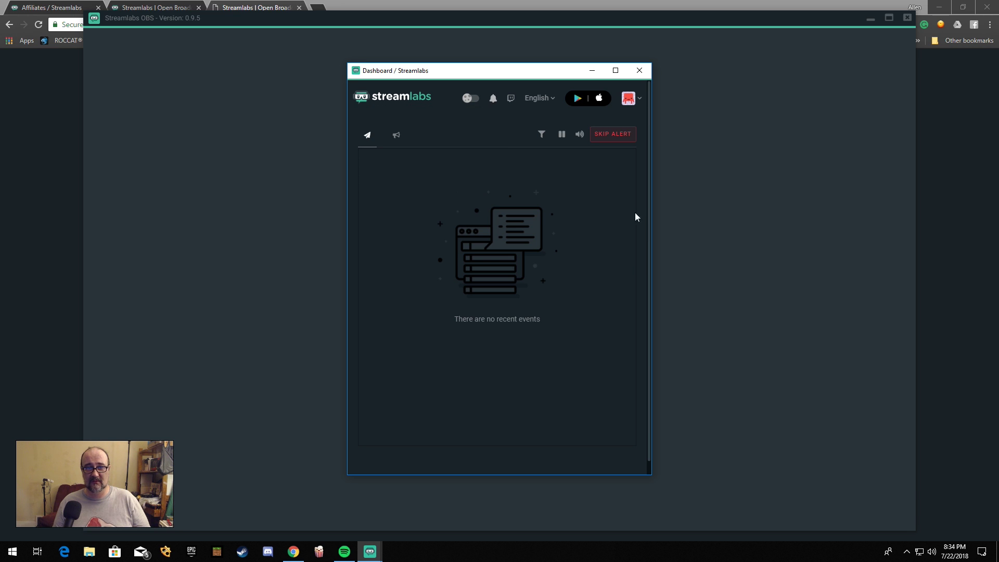
pyautogui.scroll(-1, 532, 206)
pyautogui.scroll(1, 593, 204)
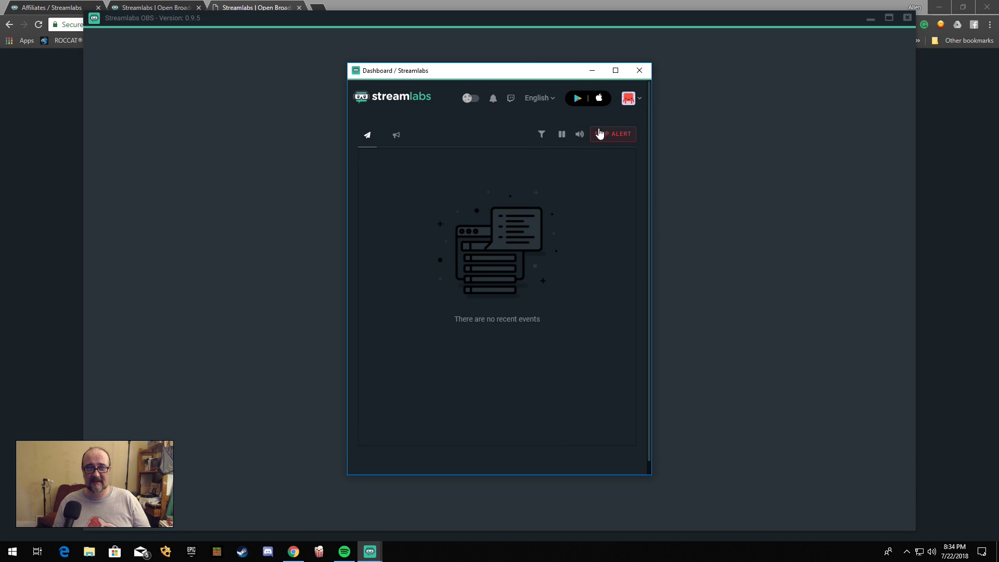
pyautogui.click(641, 72)
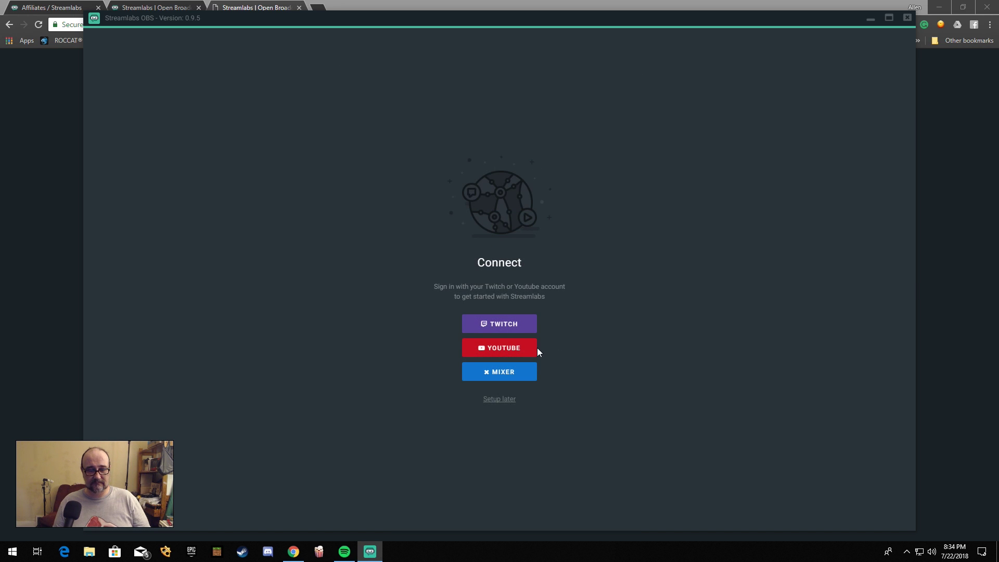
# Sign in with Twitch and continue past the imported Scenes collection
pyautogui.click(493, 324)
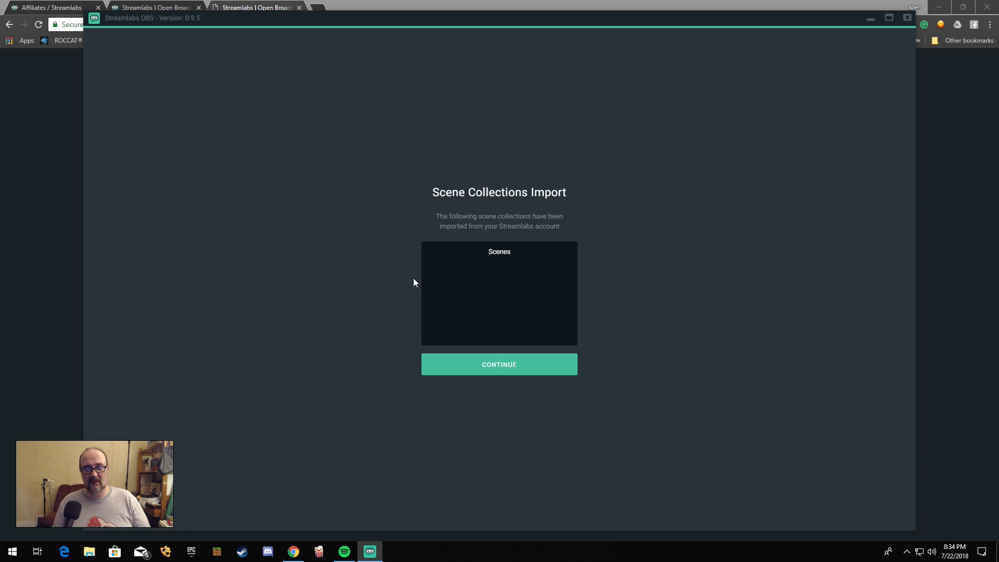
pyautogui.click(513, 366)
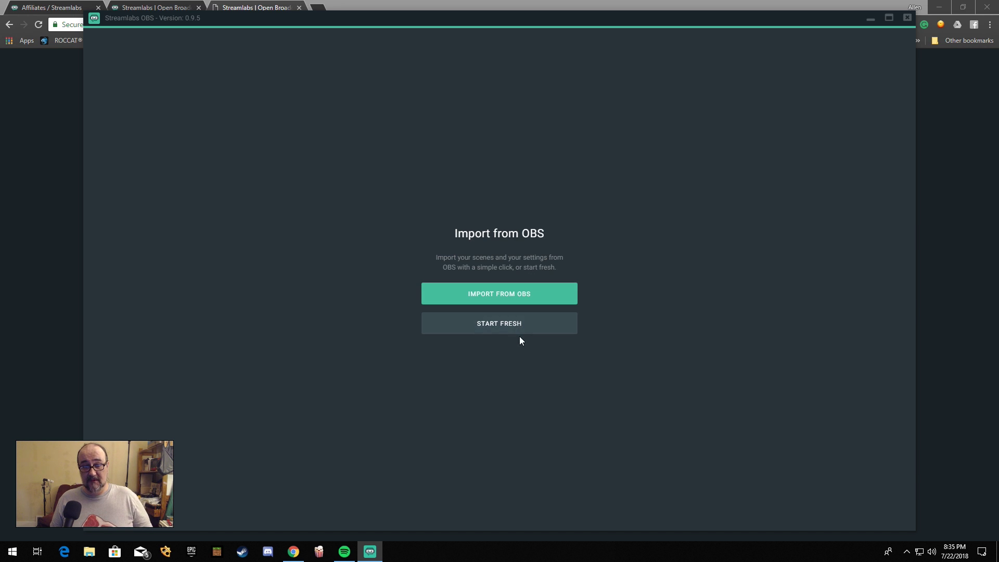
# Choose START FRESH and add only the Alertbox widget
pyautogui.click(501, 331)
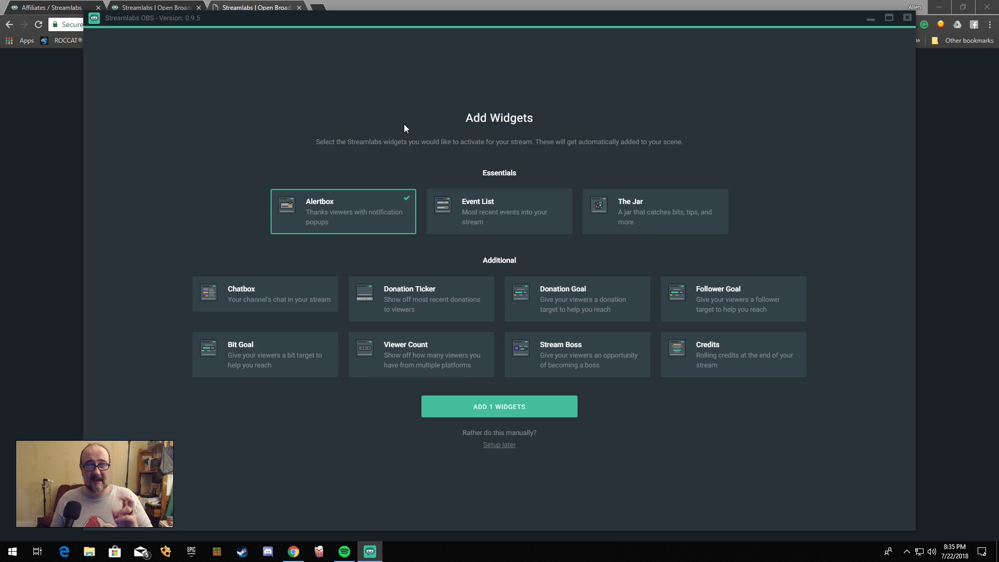
pyautogui.click(505, 412)
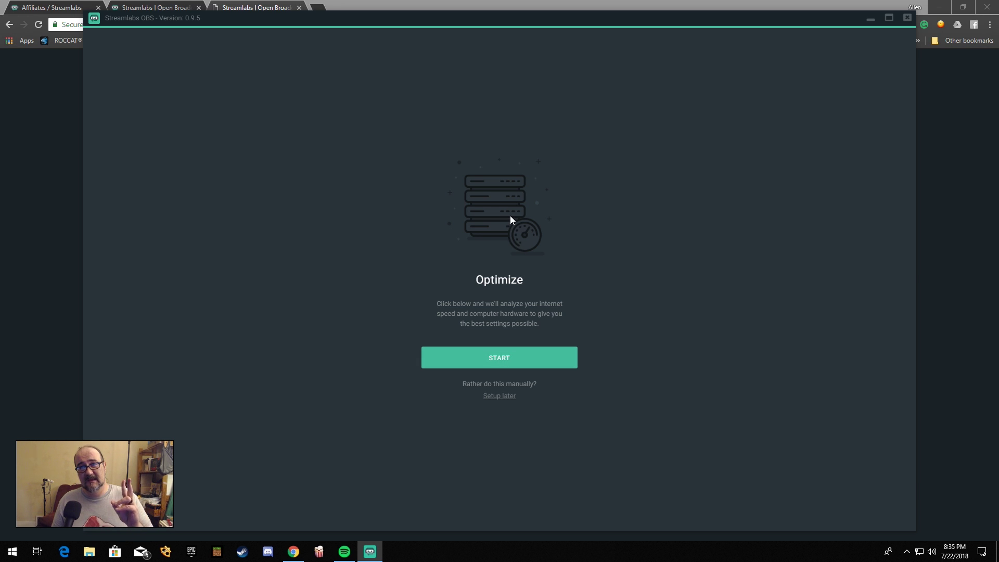
# Run the internet speed and hardware optimisation, then proceed to the editor once done
pyautogui.click(501, 359)
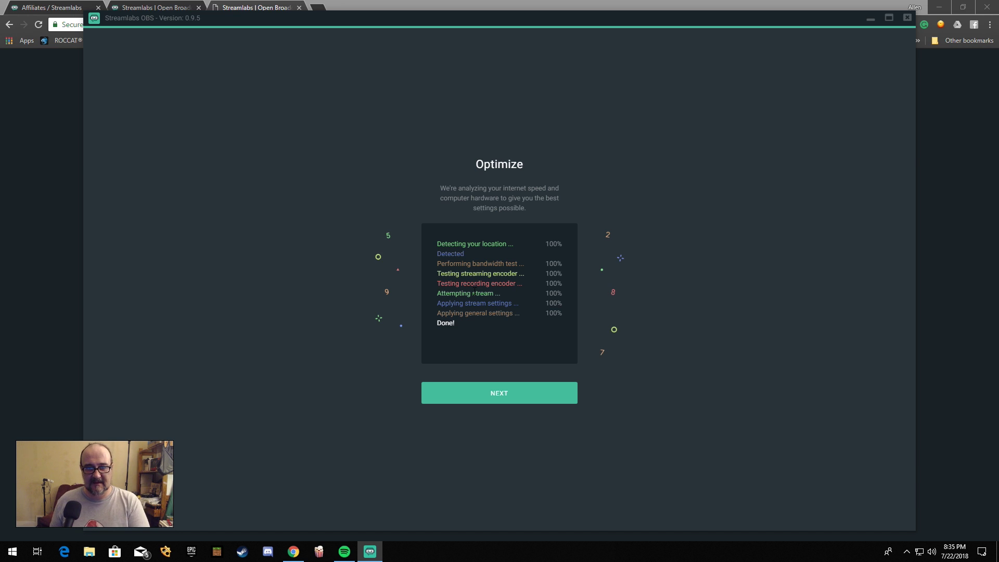
pyautogui.click(503, 396)
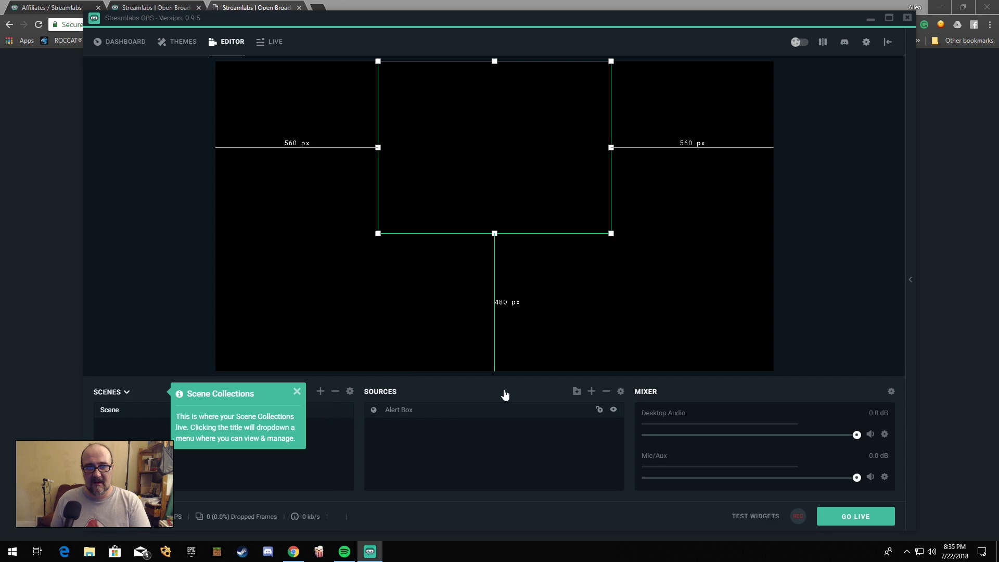
# Close the Scene Collections tip and switch to the DASHBOARD tab
pyautogui.click(296, 391)
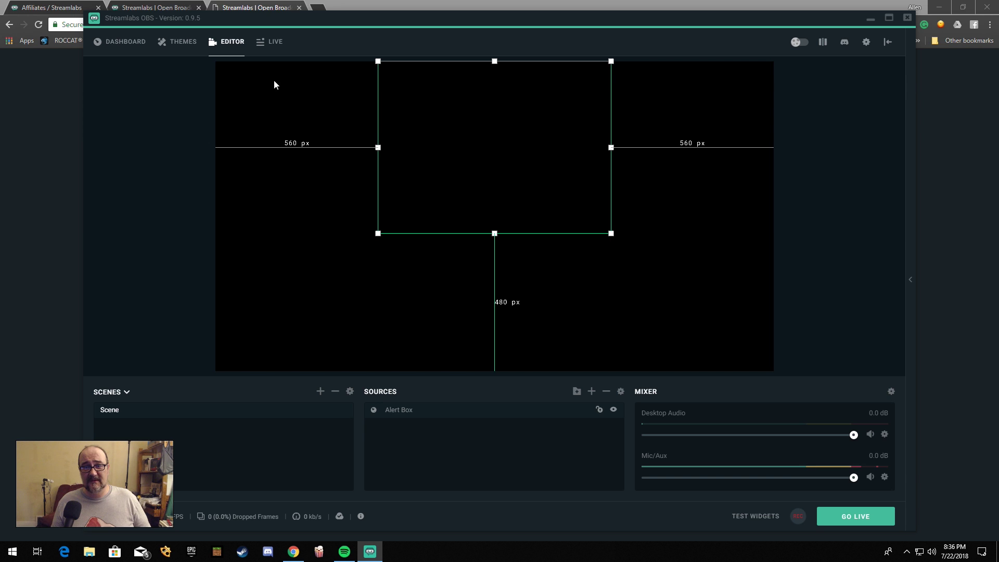
pyautogui.click(124, 46)
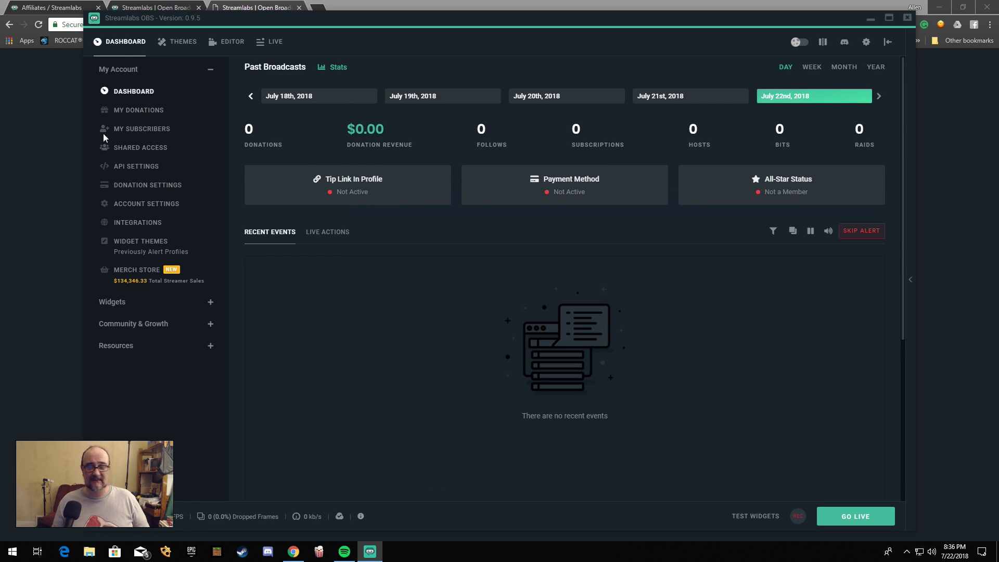
# Show the My Subscribers page and expand Widgets to list Alert Box, Goals and others
pyautogui.click(138, 130)
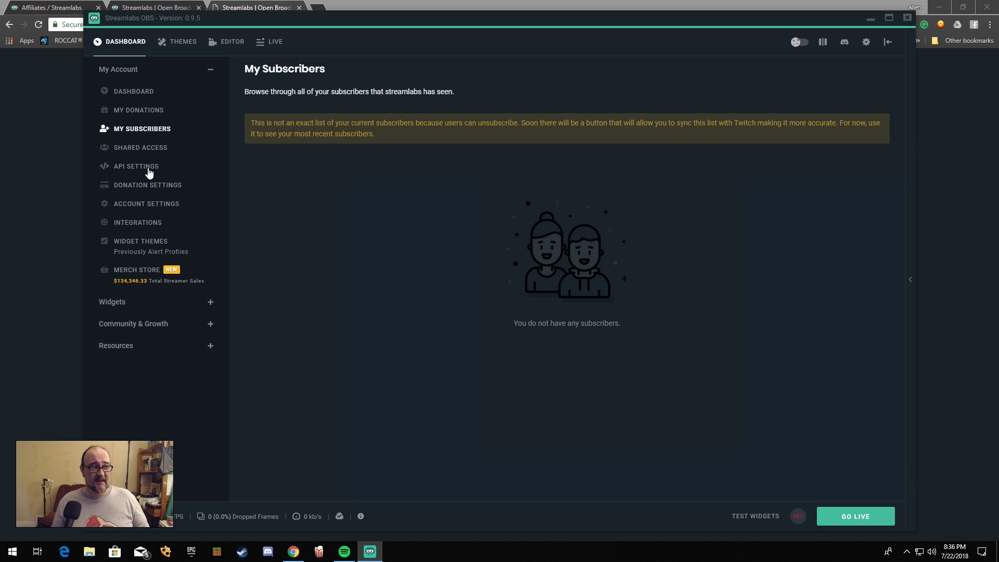
pyautogui.click(125, 309)
pyautogui.scroll(-2, 138, 359)
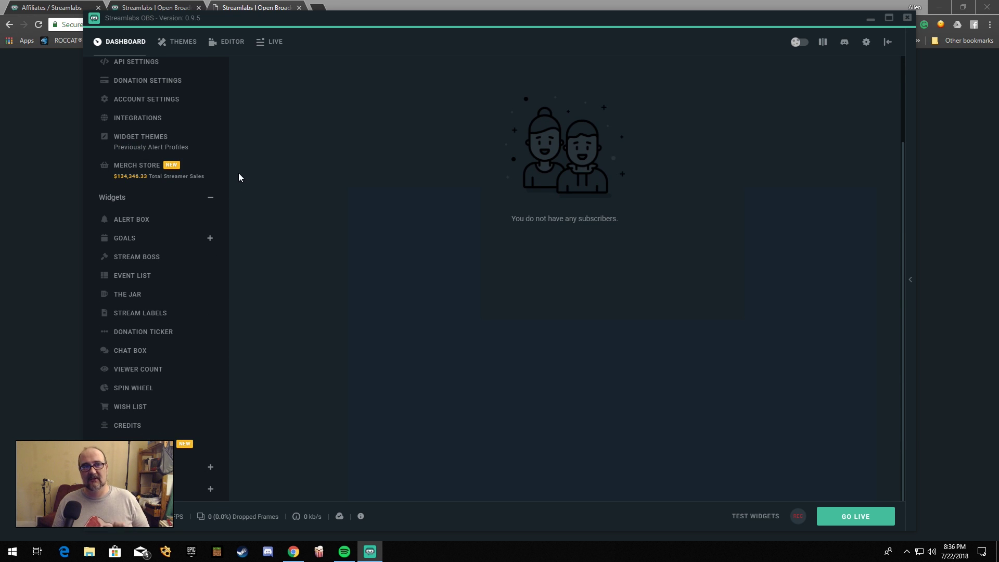
pyautogui.scroll(2, 188, 217)
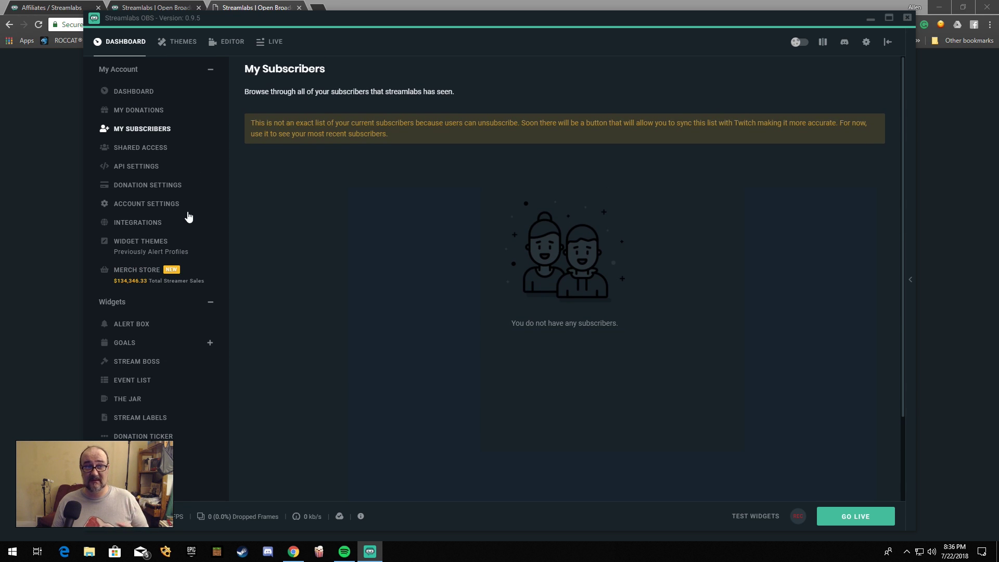
# In the THEMES gallery, peek at Widget Themes, then scroll Scene Themes down to Noxious
pyautogui.click(176, 49)
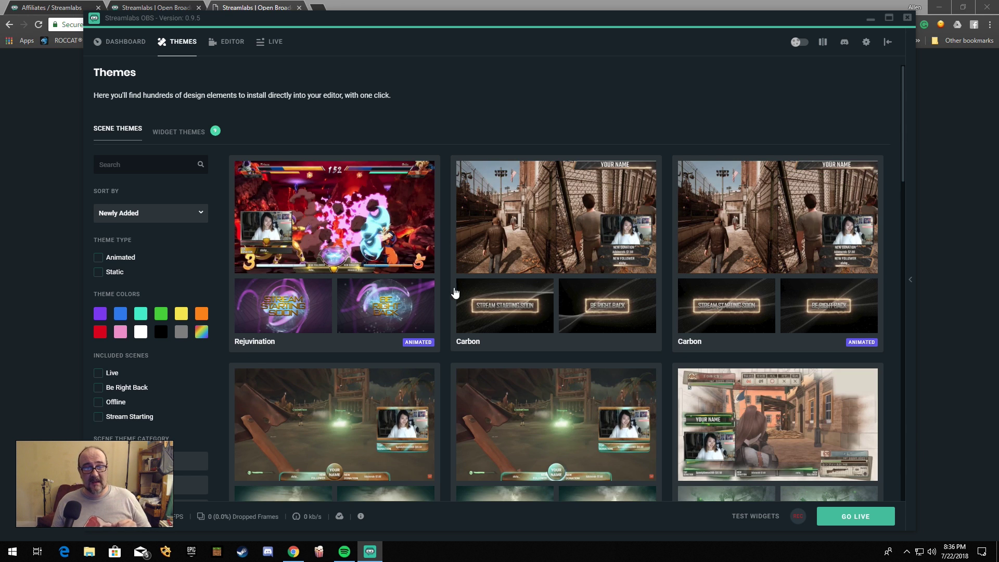
pyautogui.scroll(-4, 562, 229)
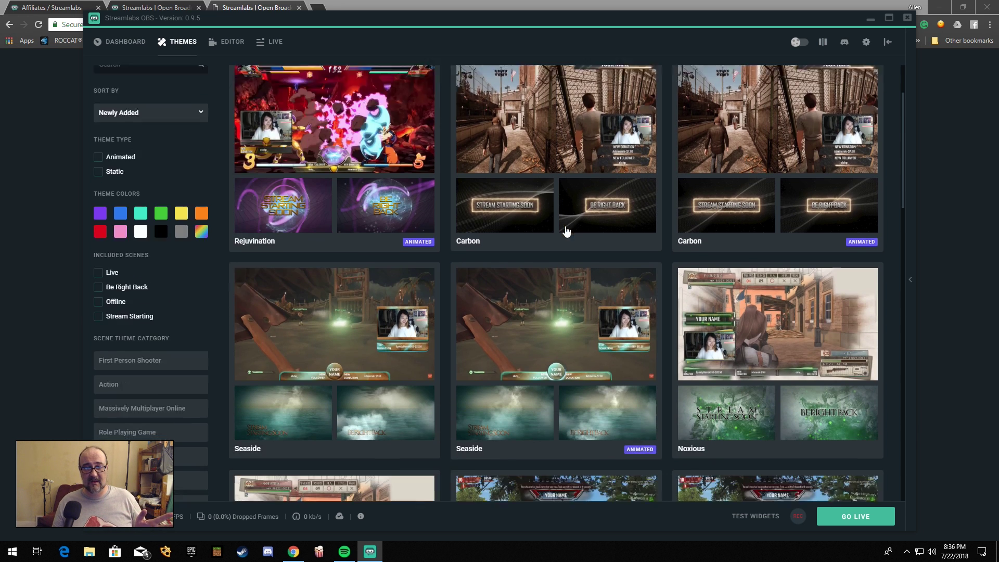
pyautogui.scroll(4, 562, 232)
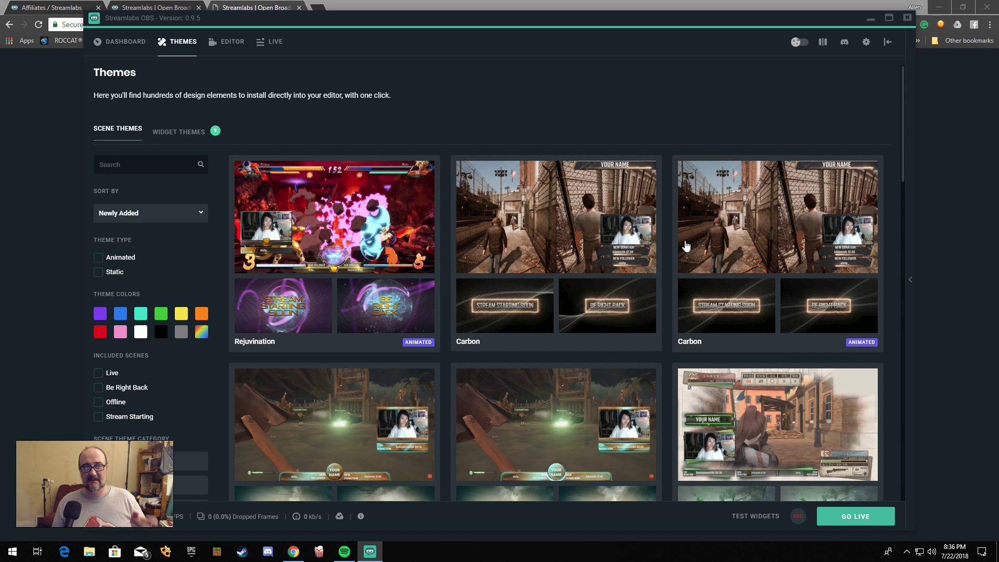
pyautogui.click(179, 132)
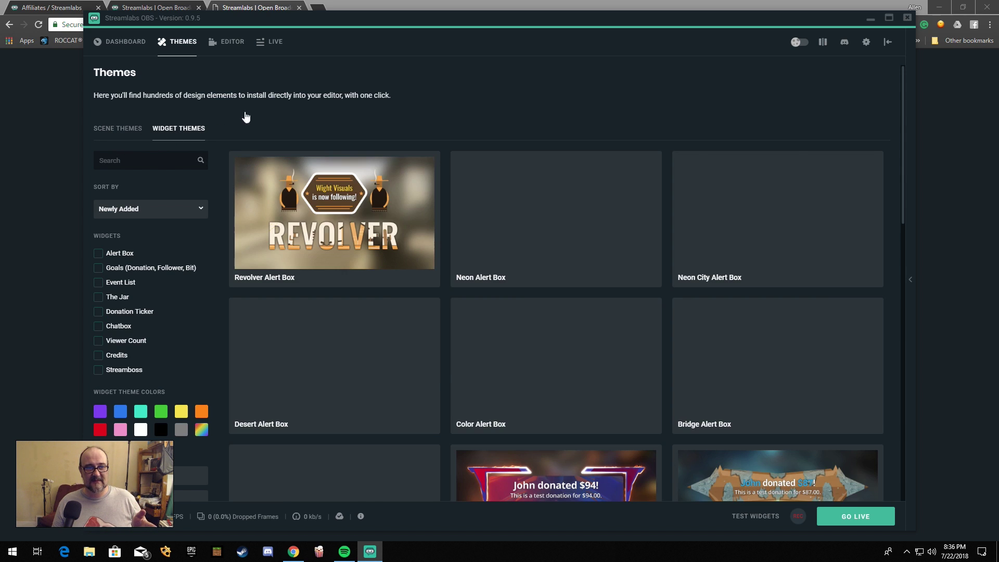
pyautogui.click(112, 132)
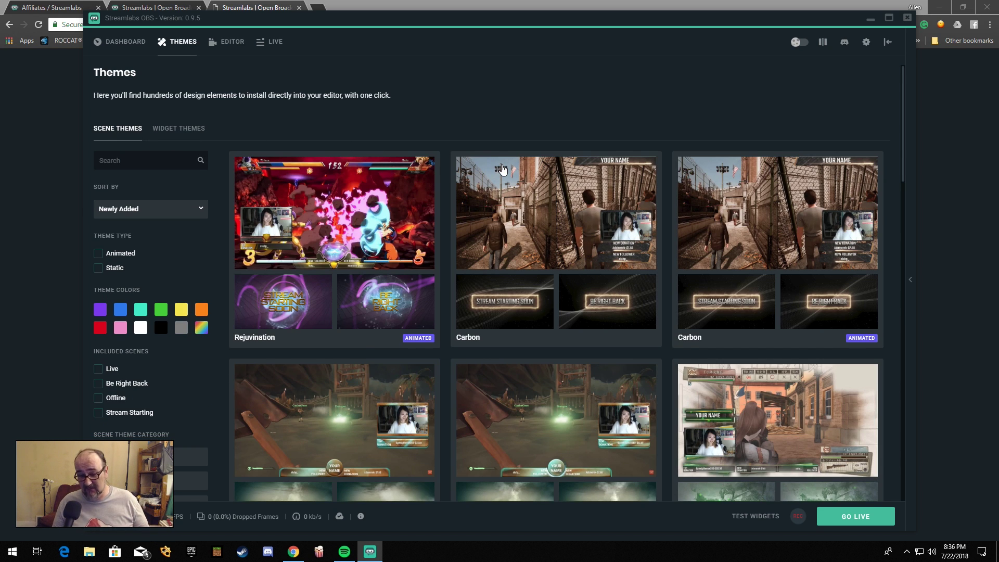
pyautogui.scroll(-3, 505, 165)
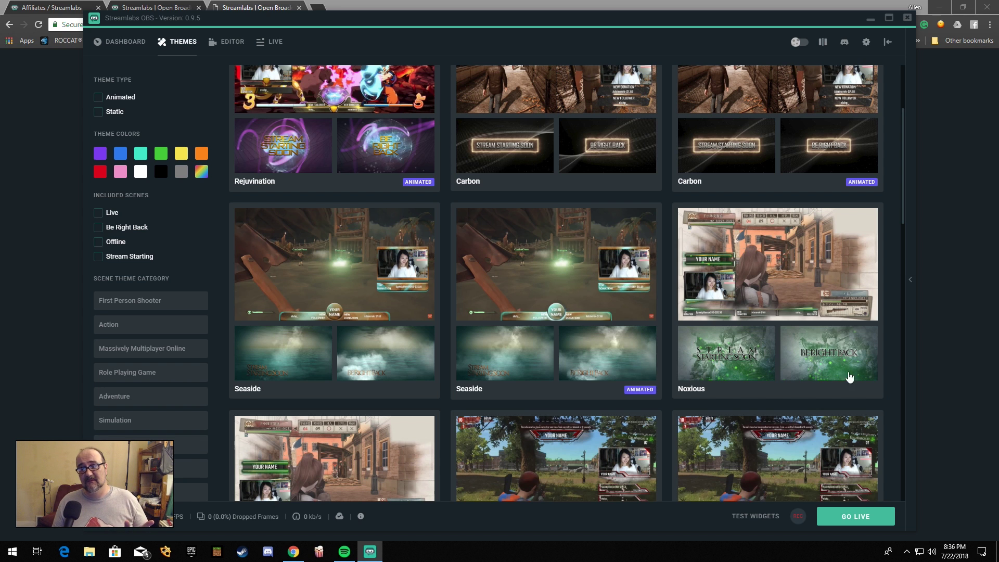
pyautogui.scroll(-1, 727, 339)
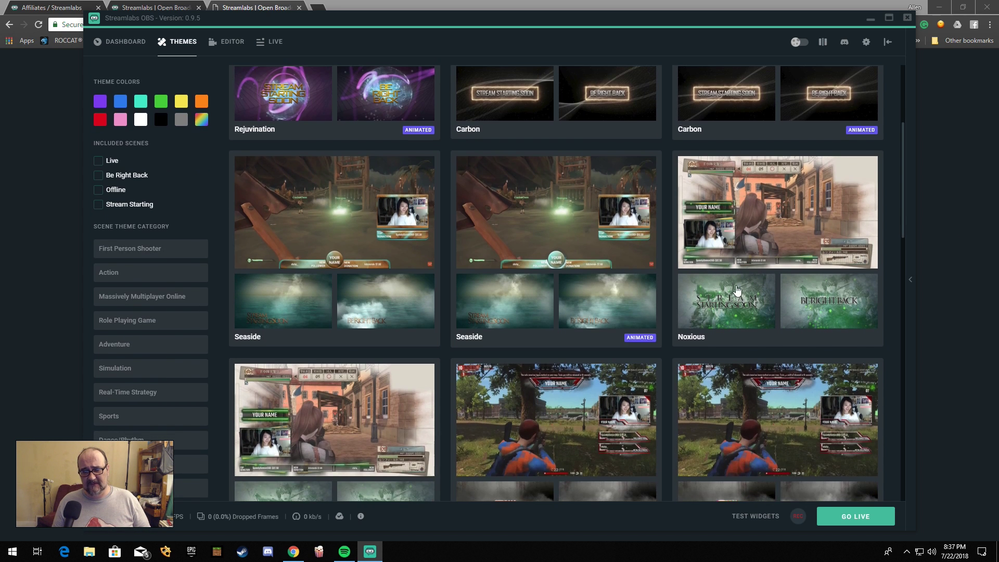
pyautogui.scroll(-2, 728, 281)
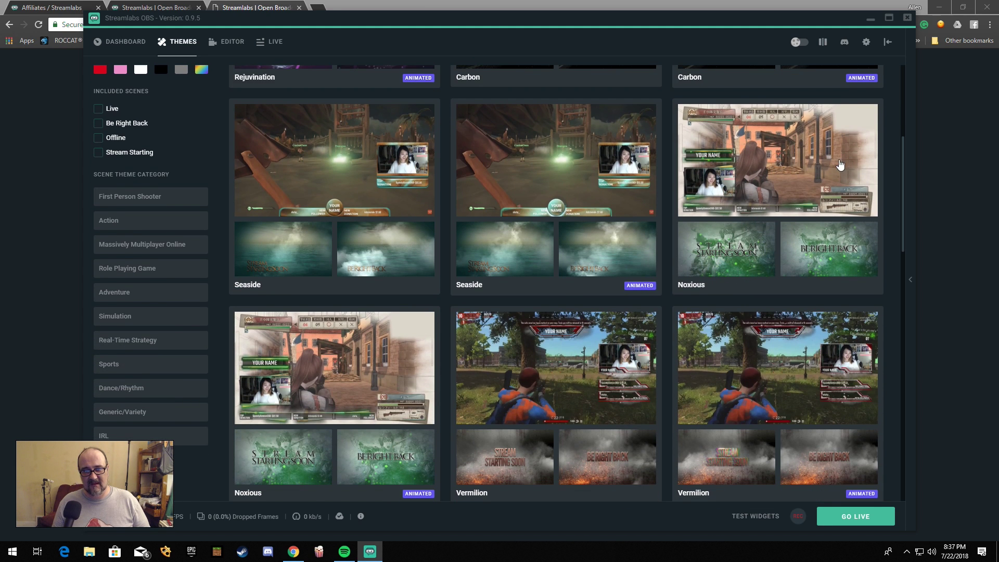
pyautogui.scroll(-2, 403, 374)
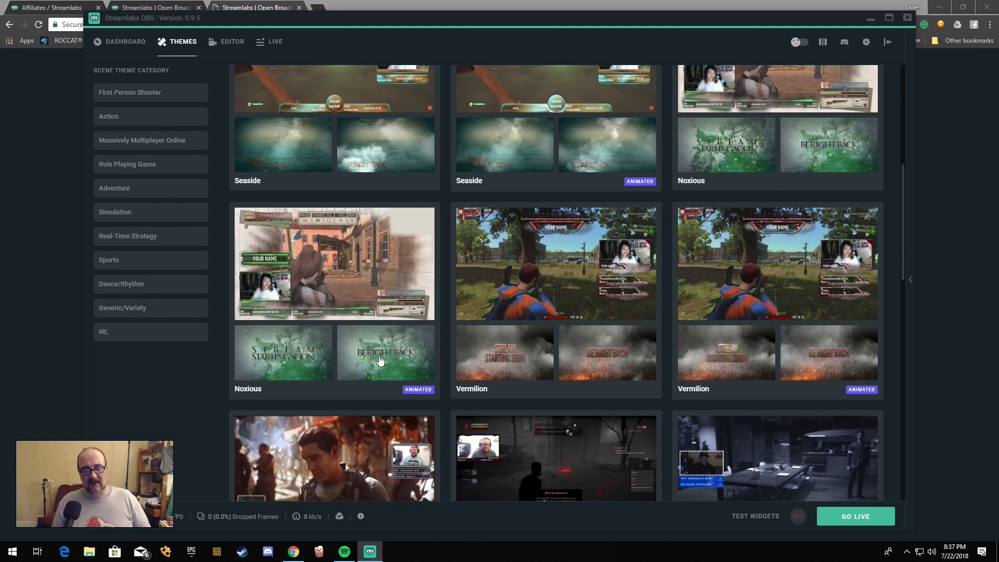
# Open the animated Noxious theme's detail page and browse its description
pyautogui.click(387, 355)
pyautogui.scroll(-3, 385, 349)
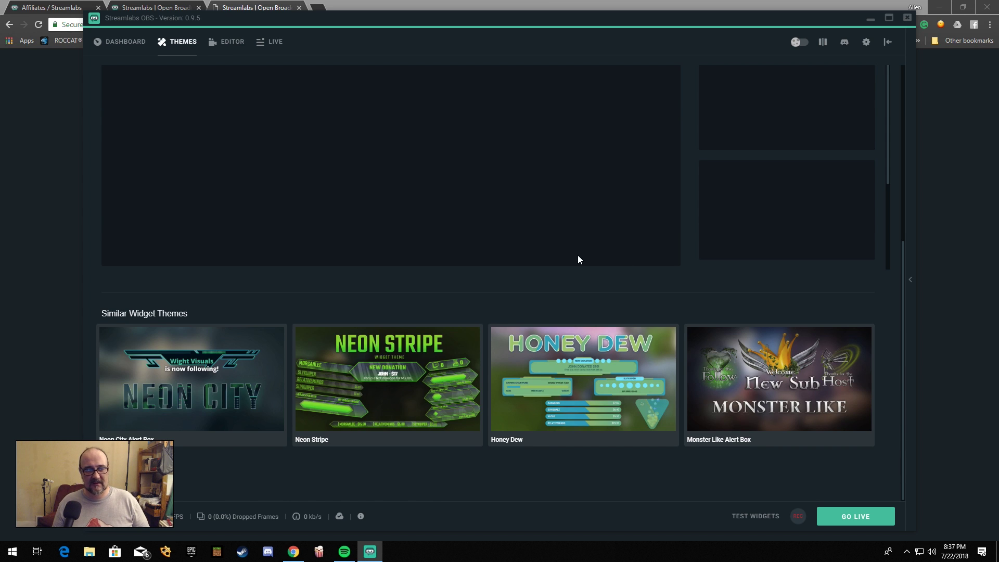
pyautogui.scroll(5, 549, 299)
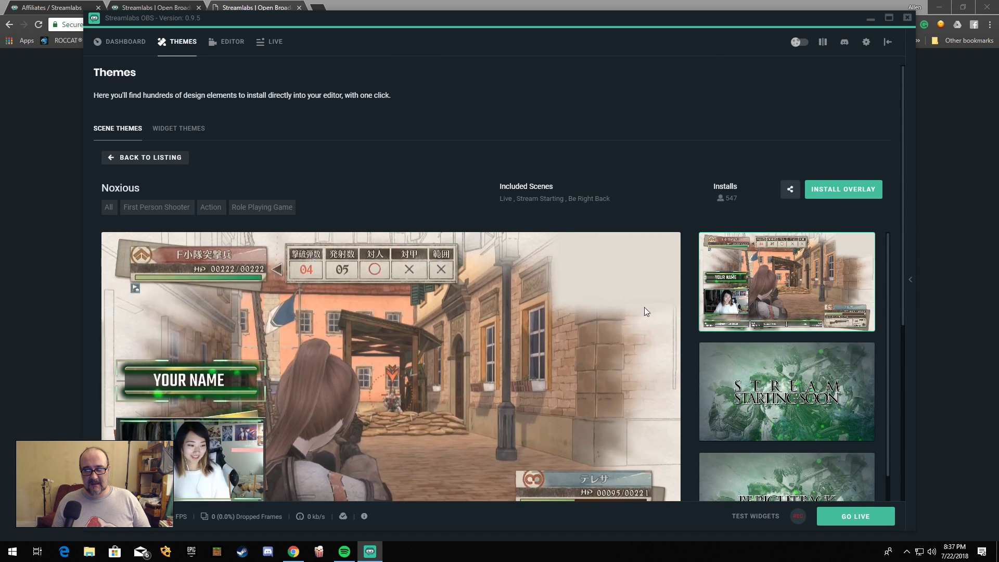
pyautogui.scroll(-1, 430, 334)
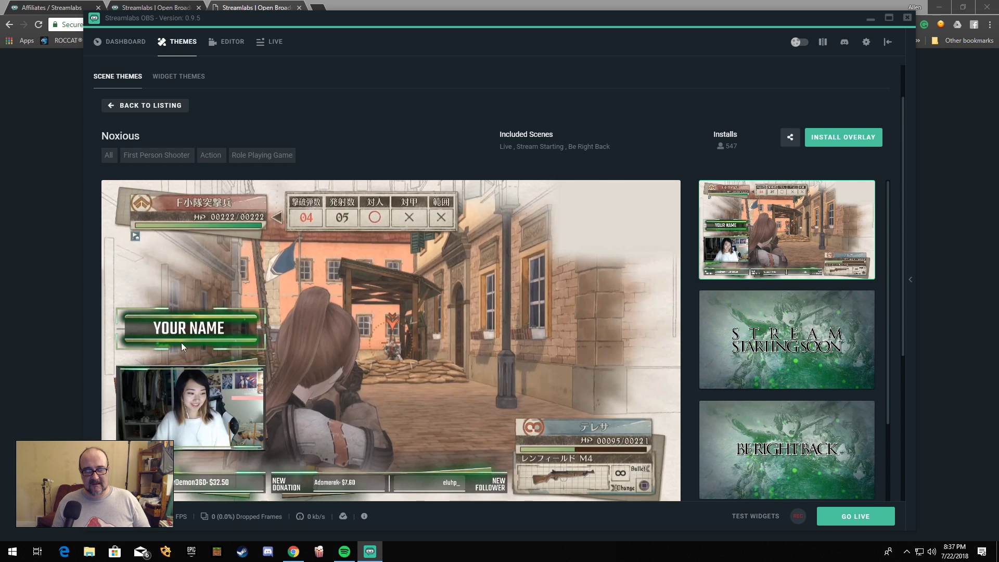
pyautogui.scroll(-1, 187, 357)
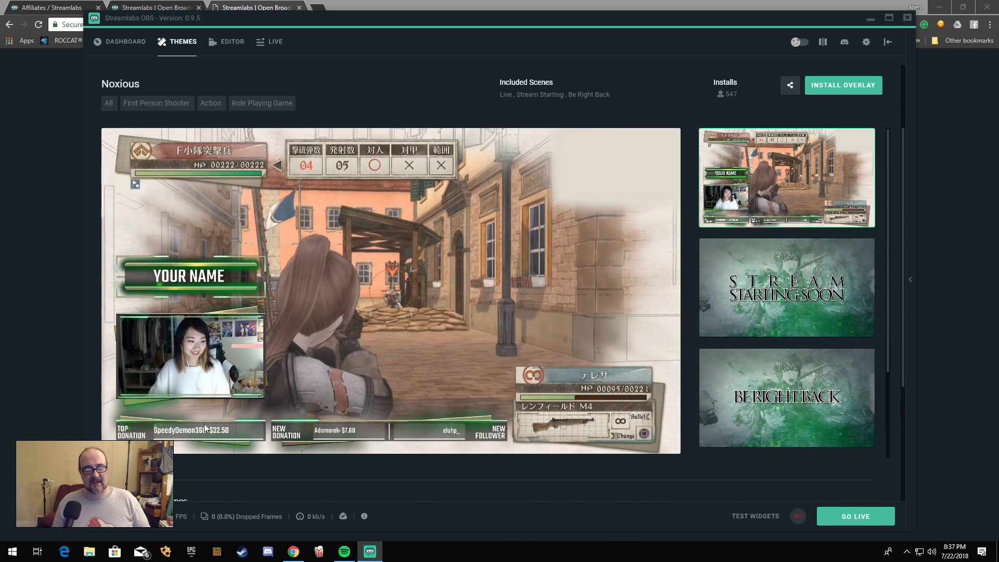
pyautogui.scroll(1, 781, 257)
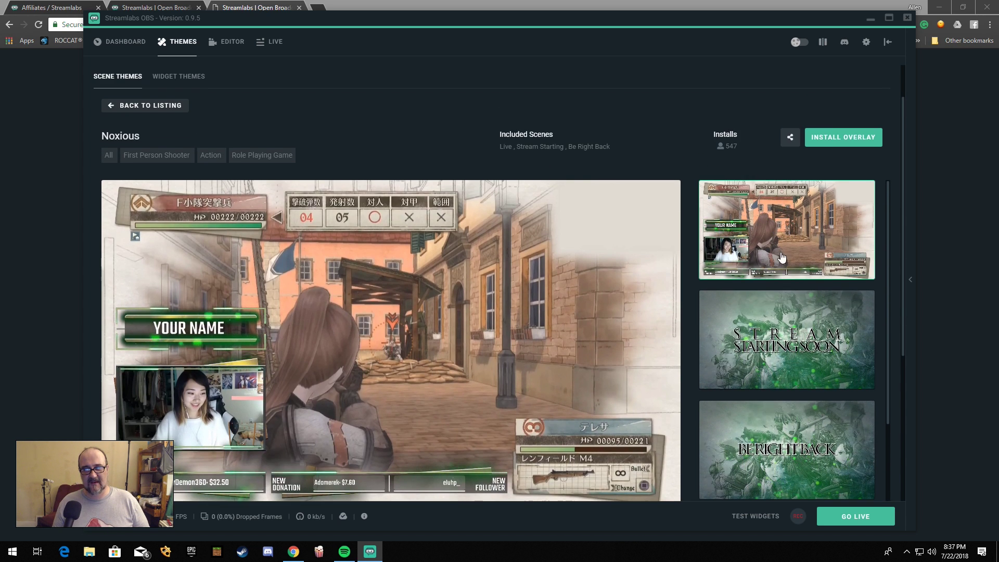
# Preview the Noxious theme's Stream Starting Soon and Be Right Back scene thumbnails
pyautogui.click(787, 336)
pyautogui.scroll(-1, 511, 302)
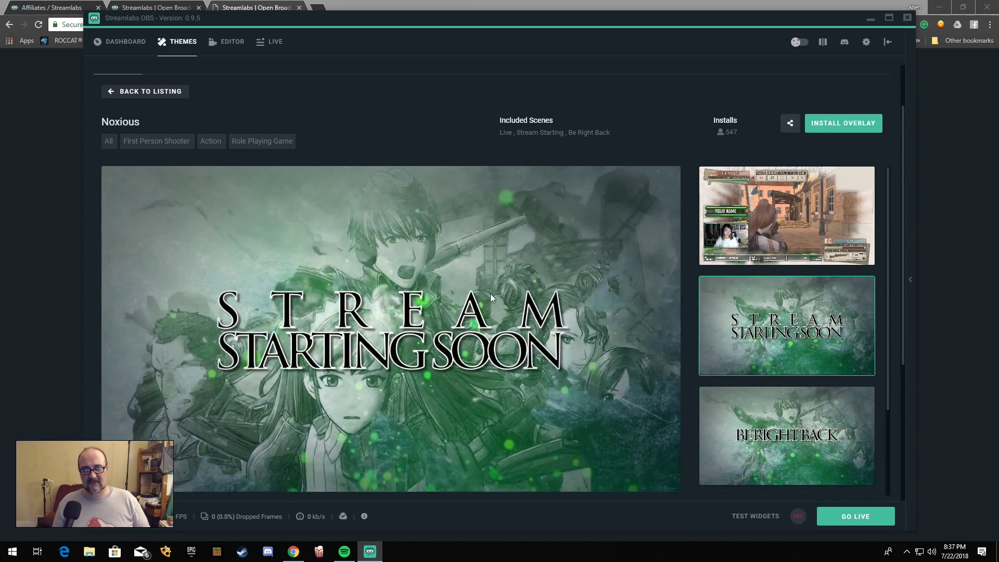
pyautogui.click(733, 371)
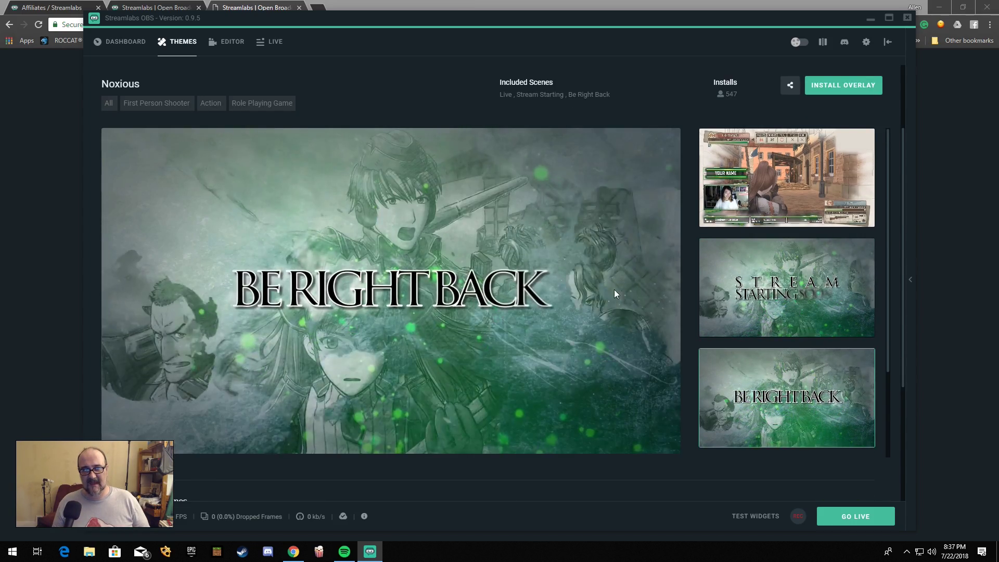
pyautogui.scroll(1, 623, 291)
pyautogui.scroll(2, 623, 291)
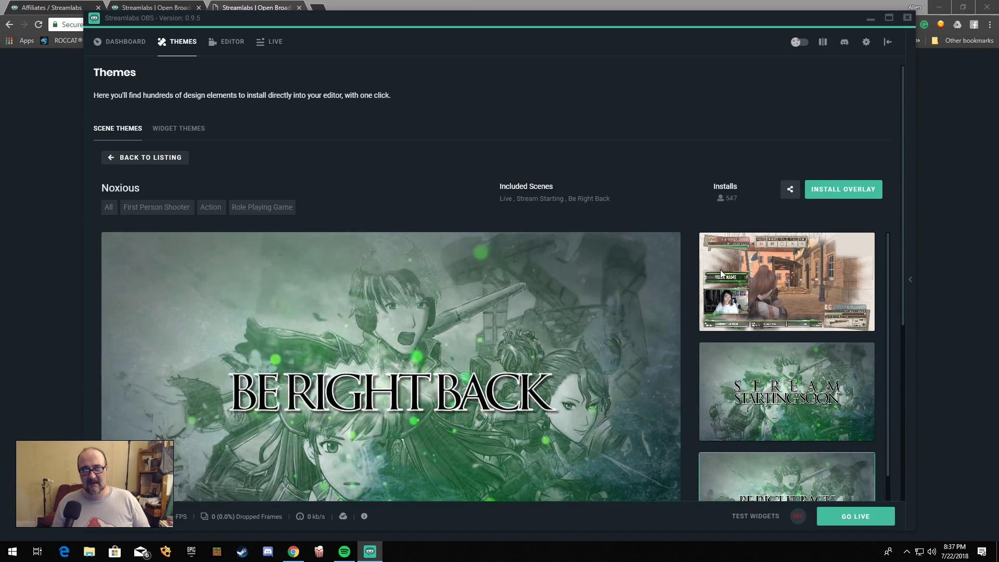
# Install the Noxious overlay as a new scene collection in the Editor
pyautogui.click(834, 189)
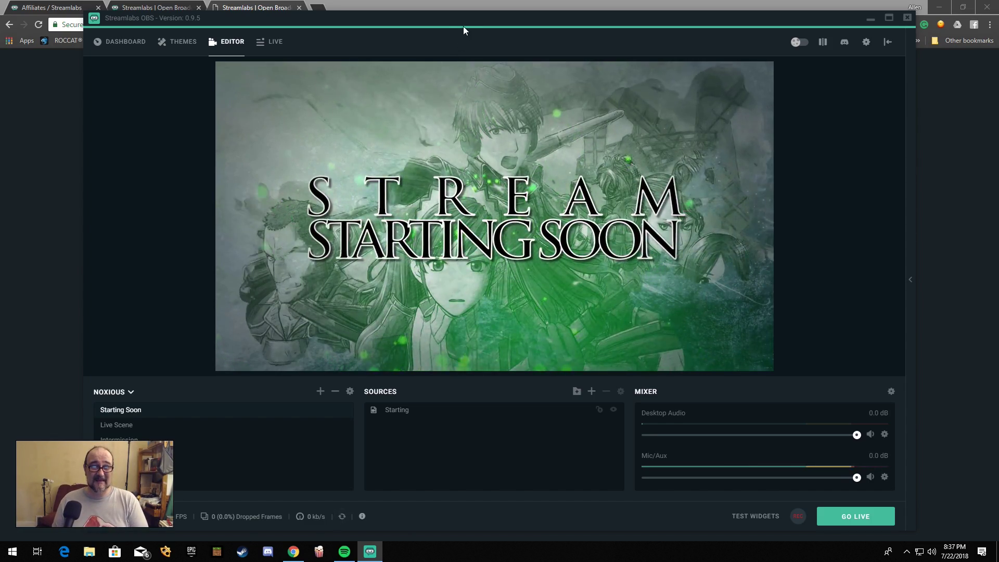
# In Live Scene, hide the Background (delete me) placeholder source
pyautogui.moveTo(470, 21); pyautogui.dragTo(516, 23)
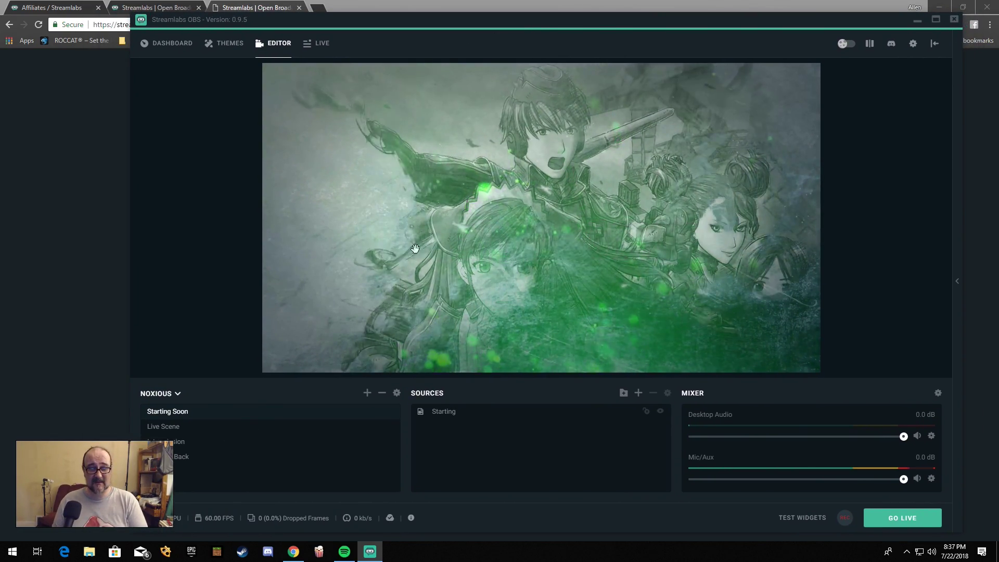
pyautogui.click(174, 426)
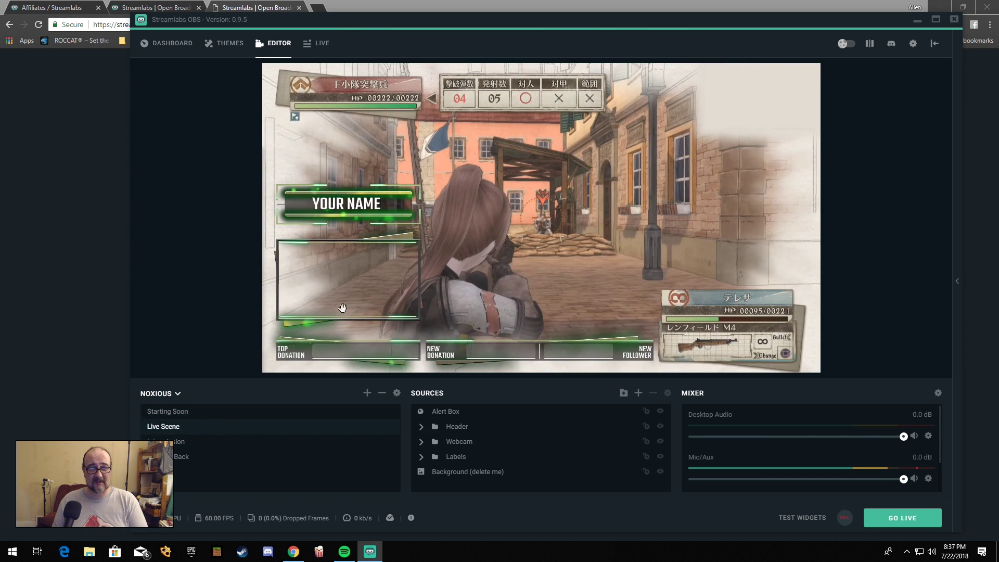
pyautogui.click(660, 471)
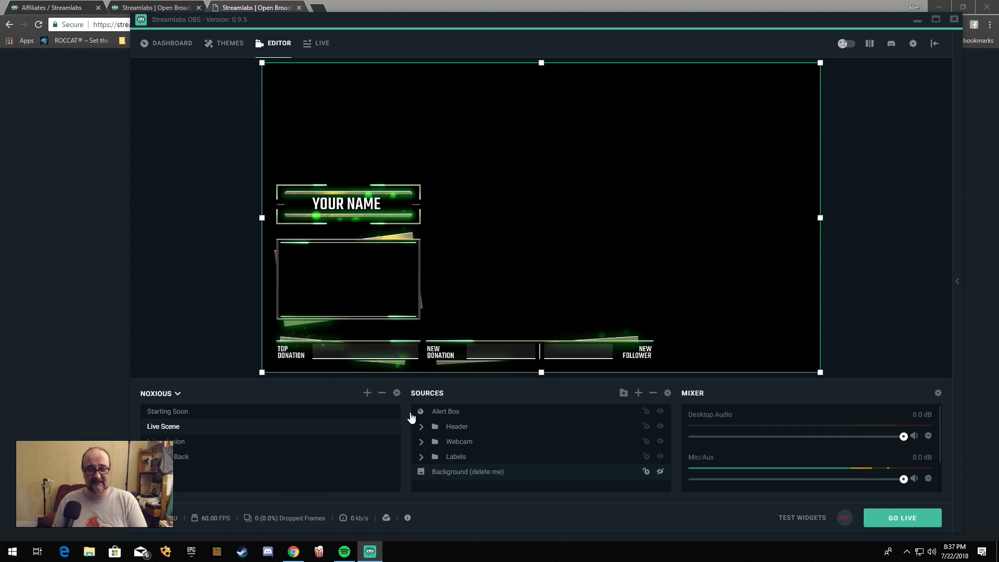
pyautogui.click(661, 472)
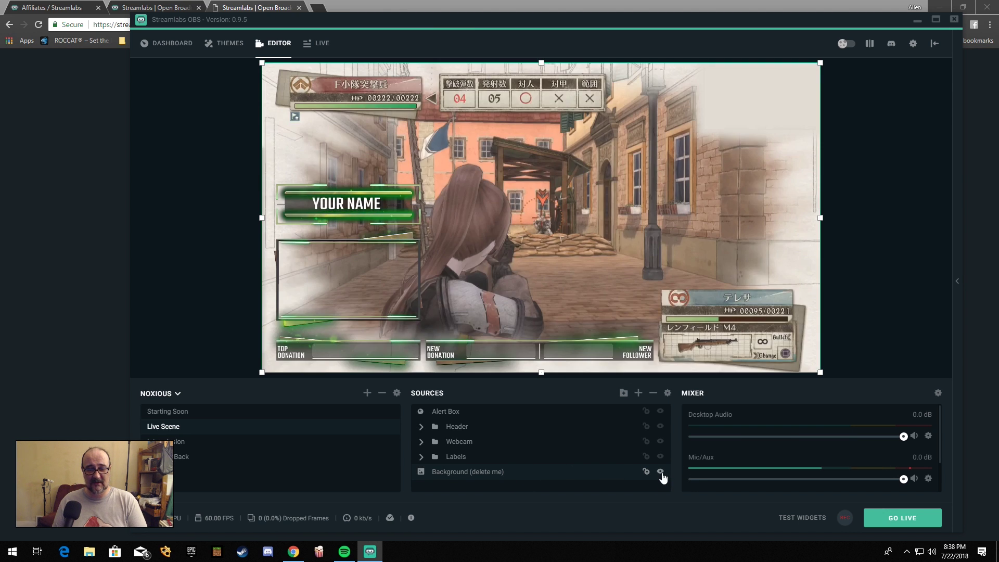
pyautogui.click(660, 472)
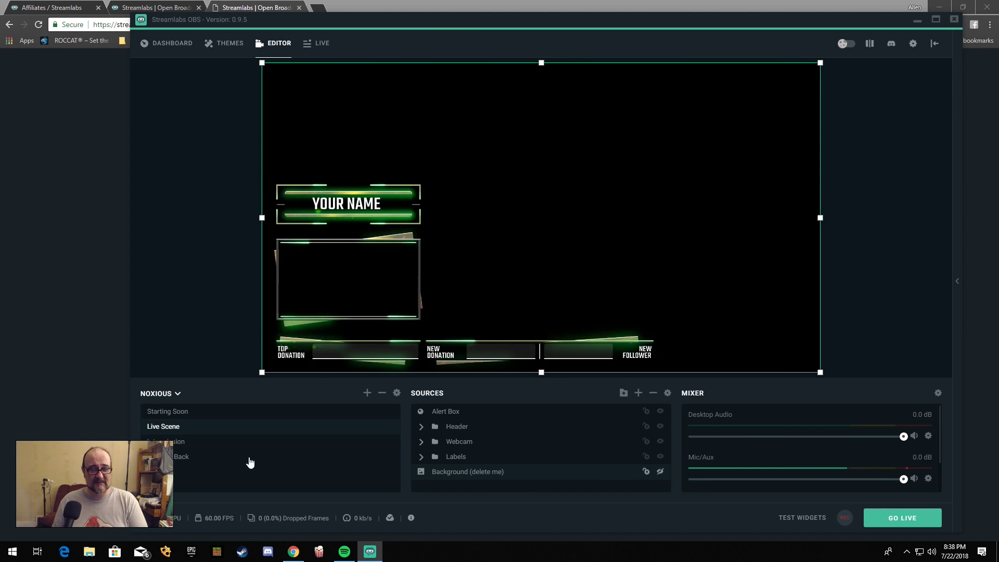
# Look through the Intermission, Be Right Back and Starting Soon scenes, then return to Live Scene
pyautogui.click(188, 442)
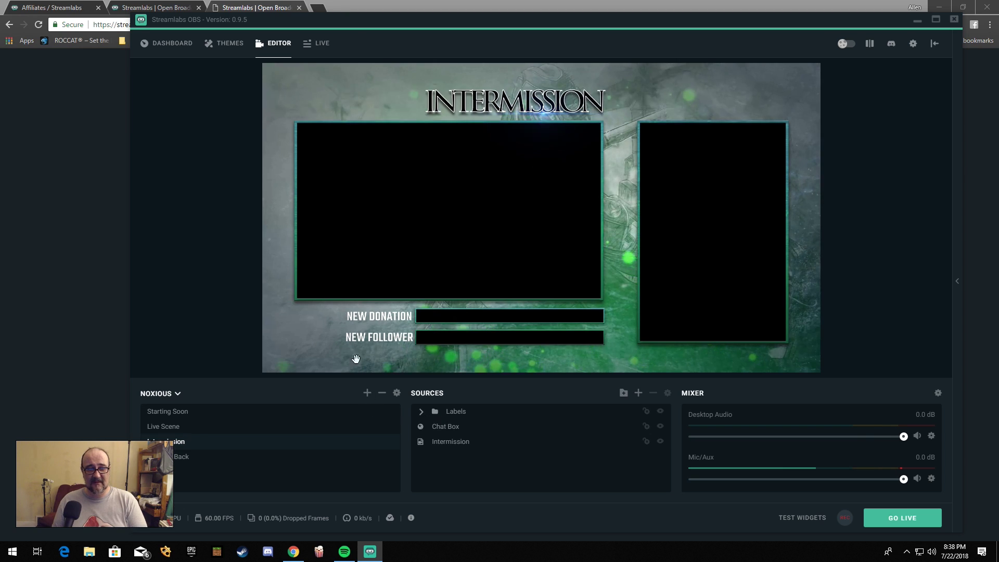
pyautogui.click(180, 458)
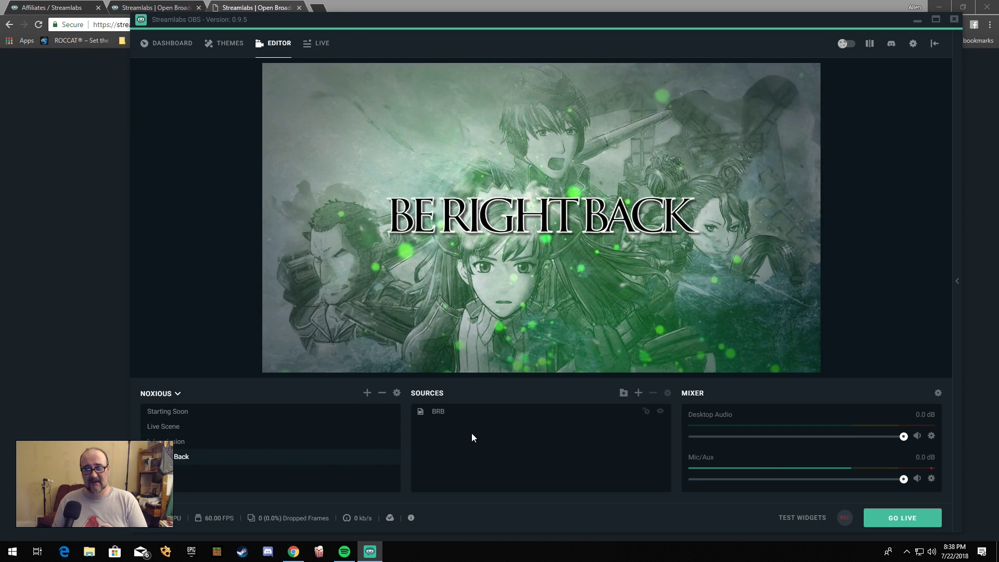
pyautogui.click(165, 441)
pyautogui.click(172, 457)
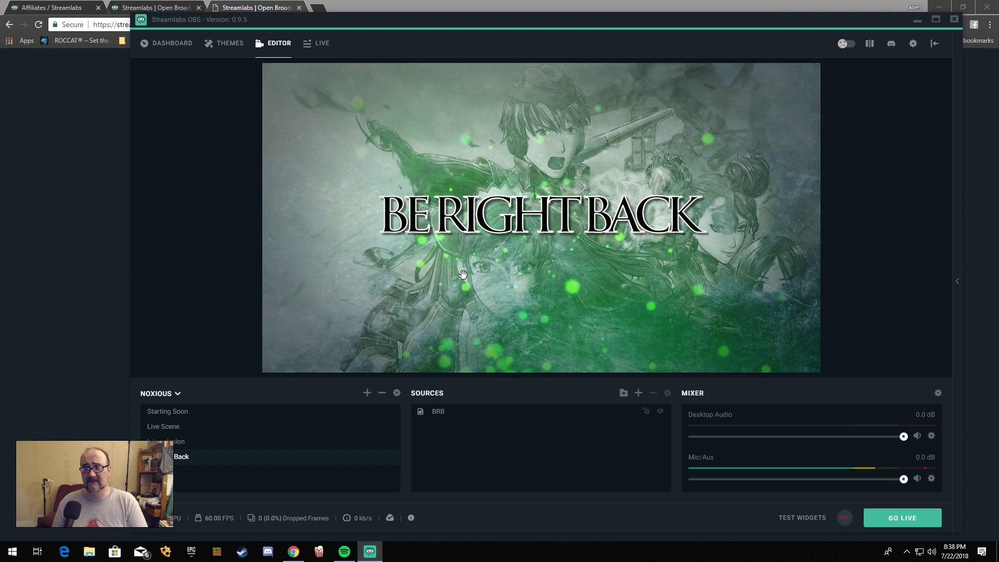
pyautogui.click(169, 411)
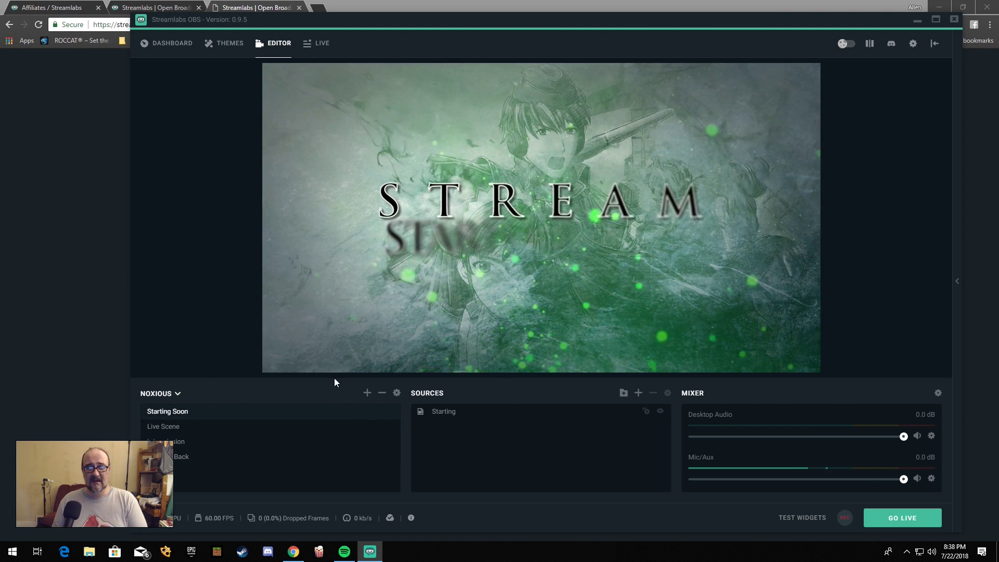
pyautogui.click(165, 427)
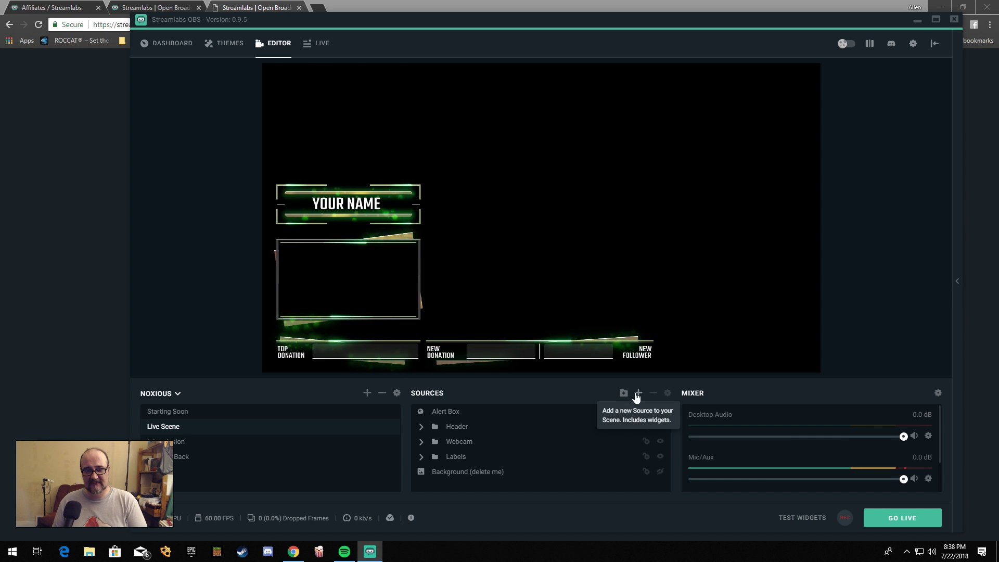
# Add a default Game Capture source to Live Scene, layered just above Background (delete me)
pyautogui.click(639, 394)
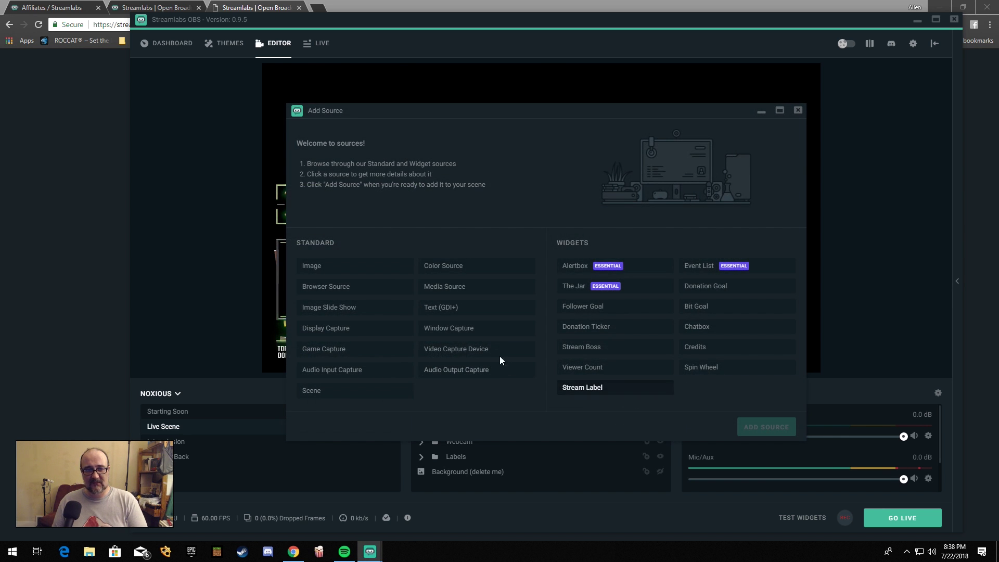
pyautogui.click(335, 349)
pyautogui.click(765, 426)
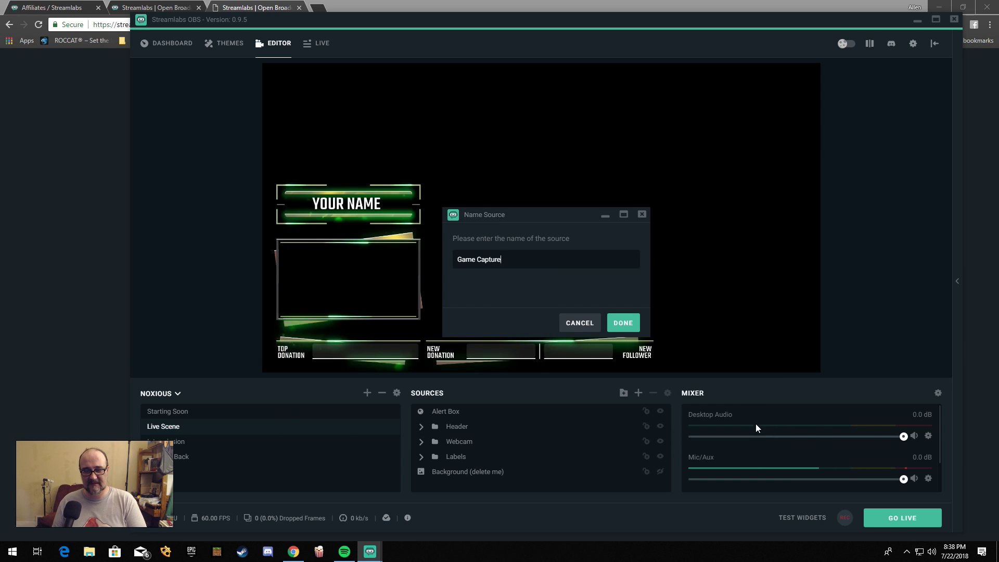
pyautogui.click(626, 324)
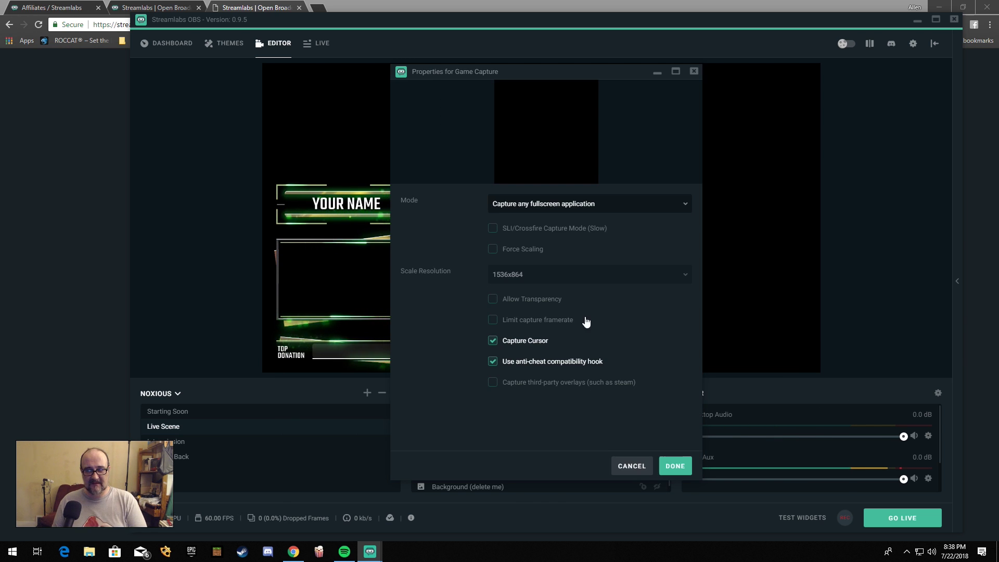
pyautogui.click(675, 466)
pyautogui.scroll(-1, 479, 483)
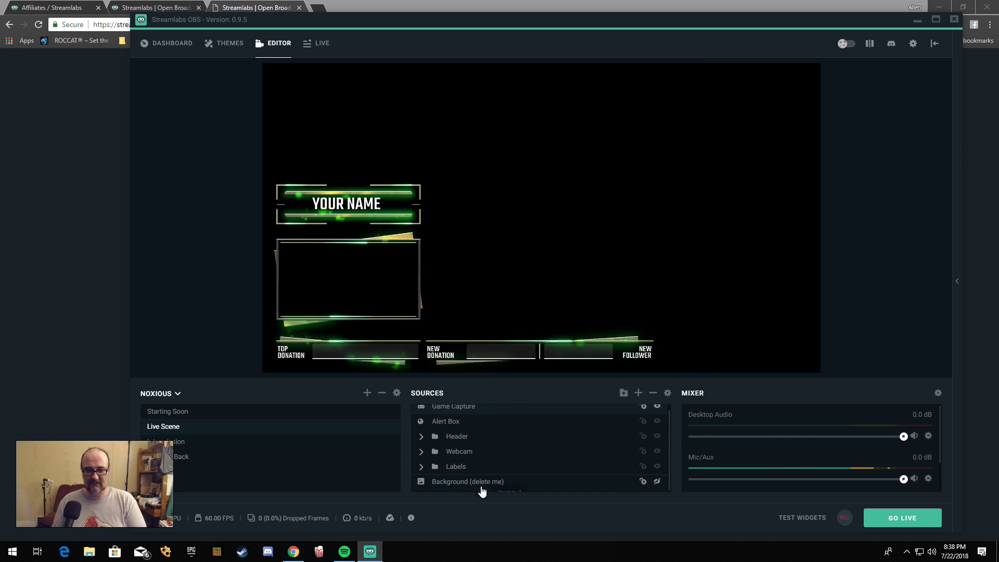
pyautogui.moveTo(469, 479); pyautogui.dragTo(468, 480)
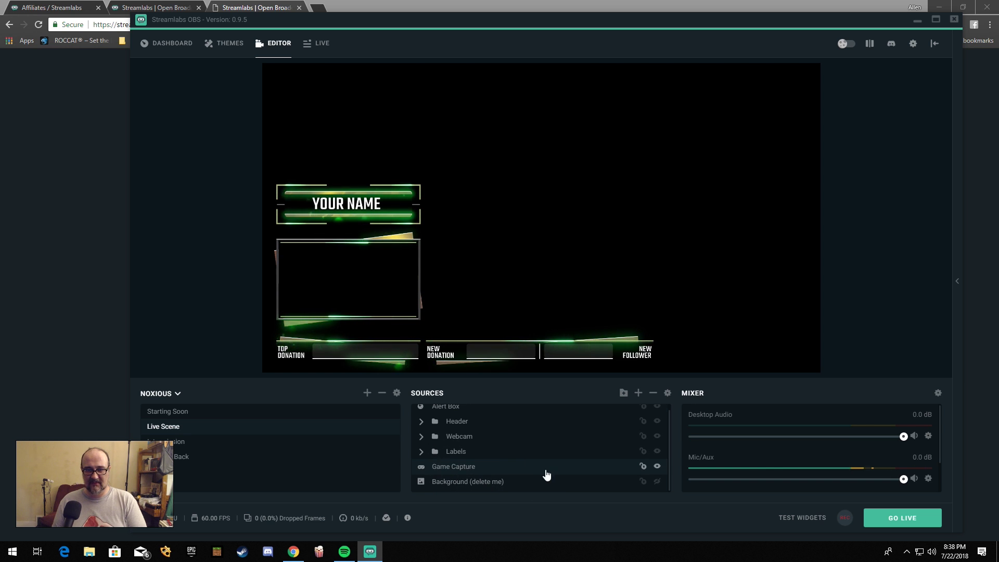
pyautogui.scroll(1, 546, 475)
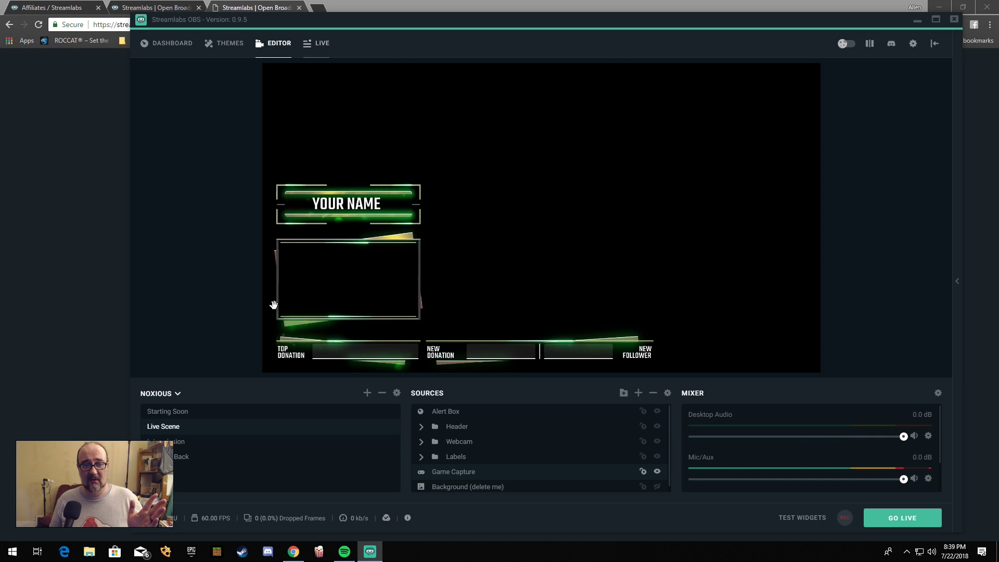
# Browse the Widget Themes gallery listing Neon Stripe, Citrus Drop and Dark Halo
pyautogui.click(218, 49)
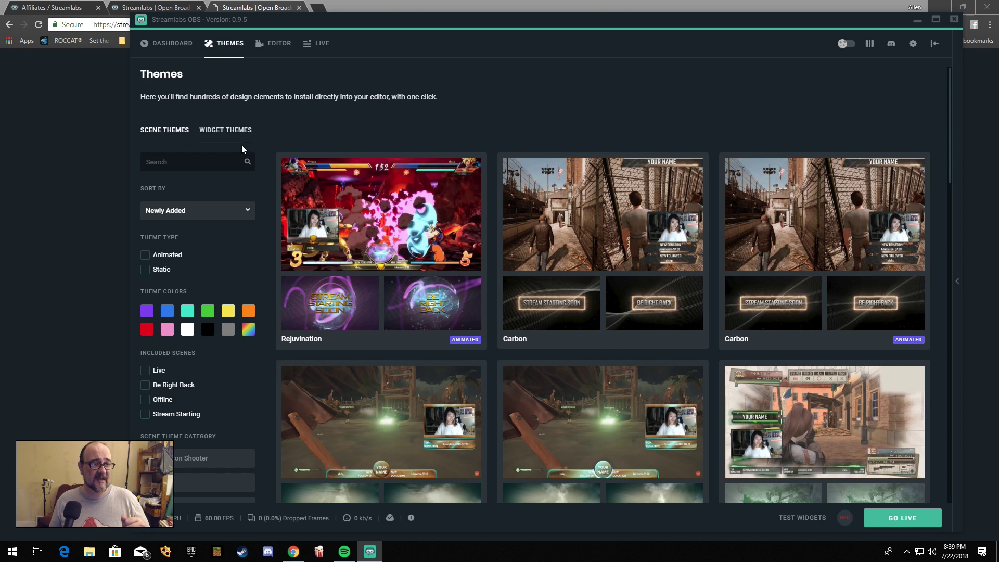
pyautogui.click(238, 137)
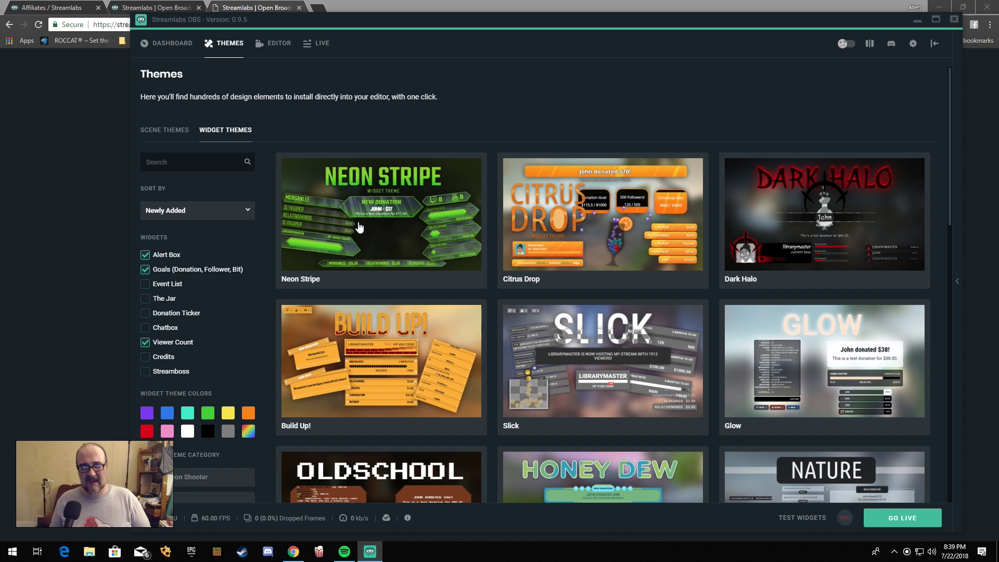
pyautogui.scroll(-3, 358, 227)
pyautogui.scroll(3, 362, 221)
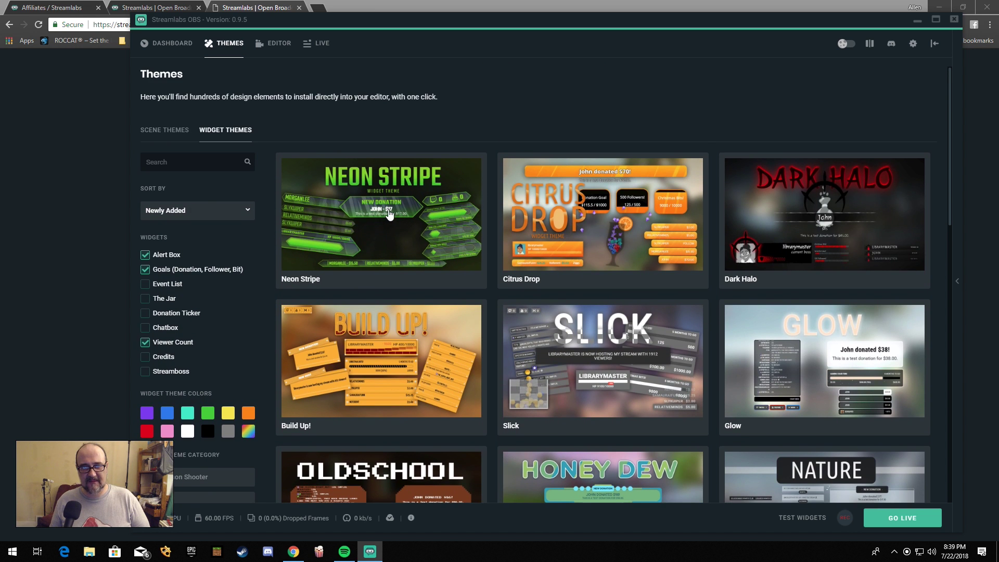
# Install the Neon Stripe widget theme with its Alert Box, Goals and Viewer Count widgets
pyautogui.click(387, 212)
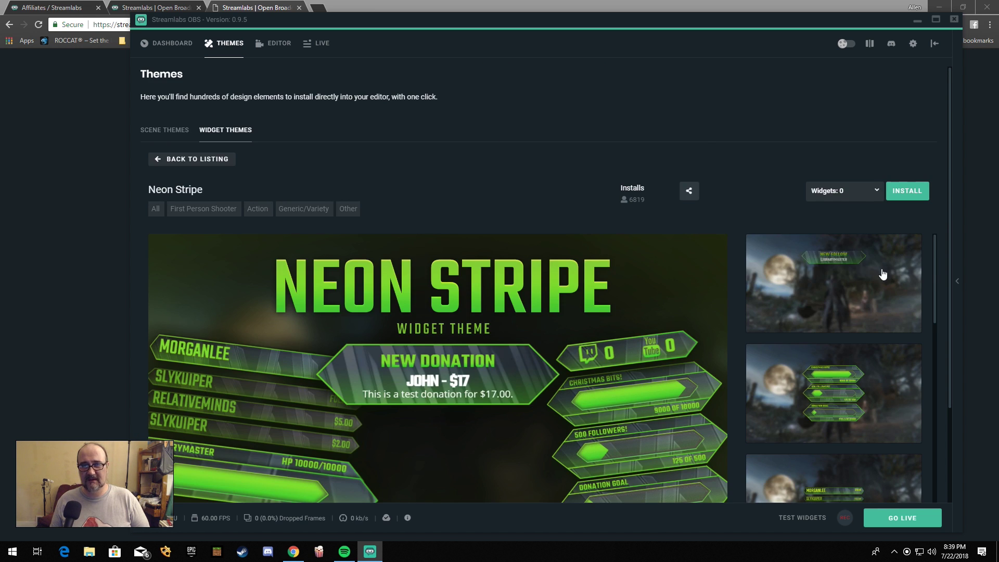
pyautogui.click(872, 194)
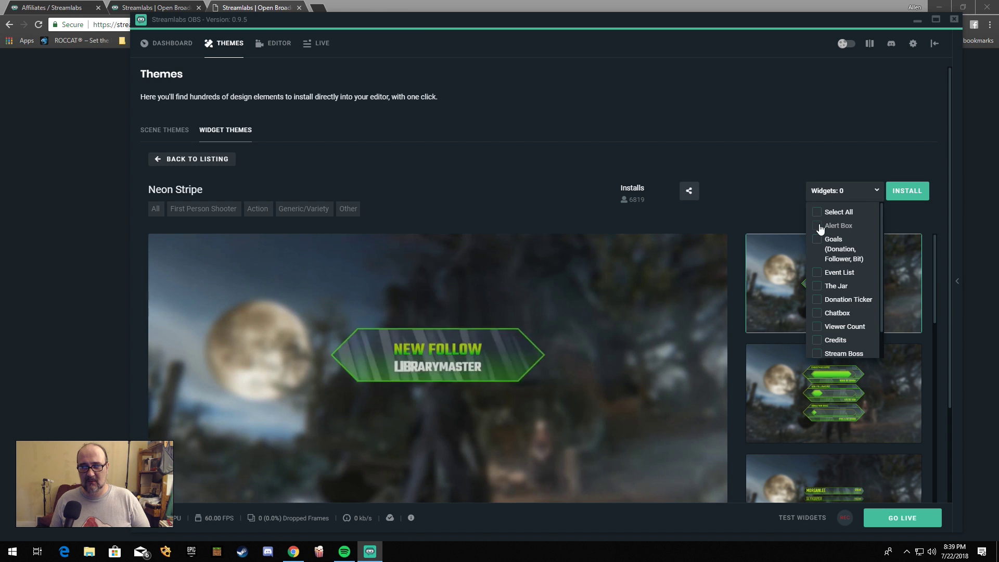
pyautogui.click(818, 225)
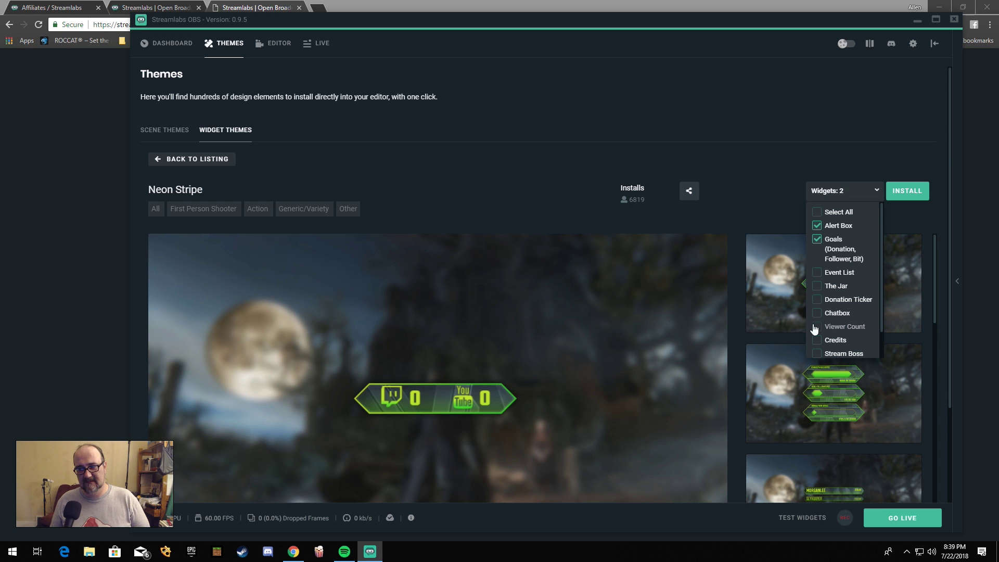
pyautogui.scroll(-2, 822, 339)
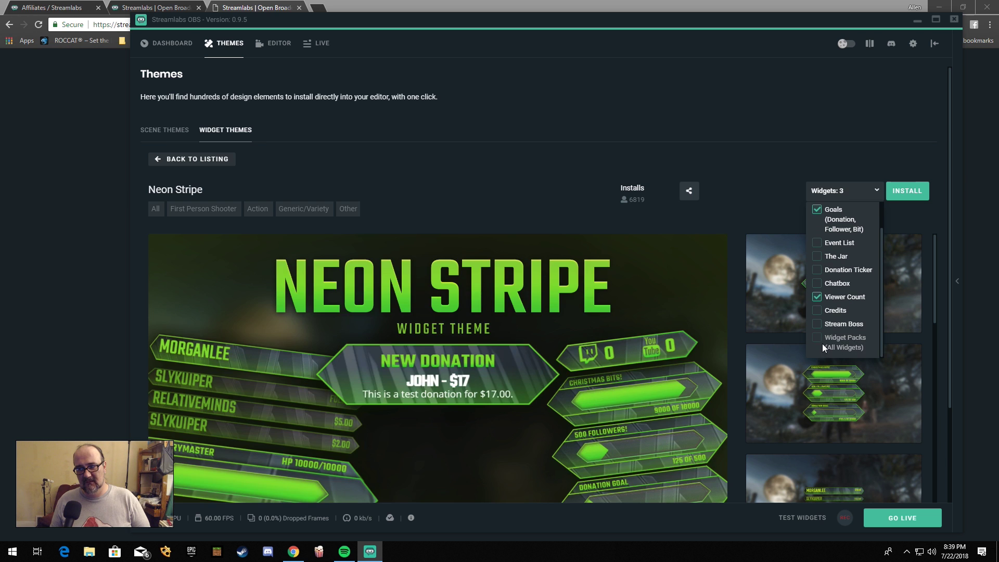
pyautogui.scroll(2, 842, 291)
pyautogui.click(904, 190)
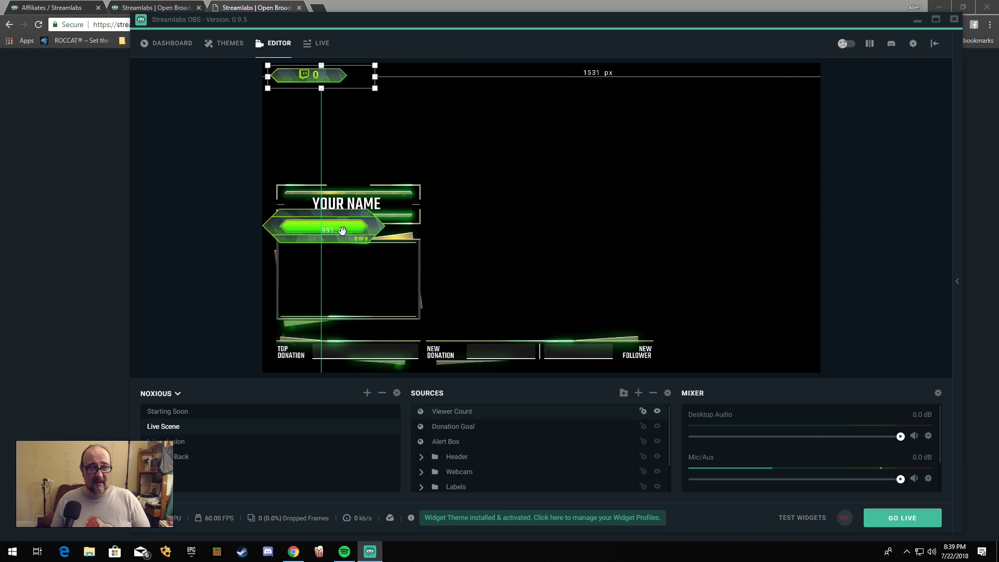
# Move Donation Goal below Viewer Count, hide it, test a Follow alert, then view the Live tab
pyautogui.moveTo(312, 228); pyautogui.dragTo(315, 160)
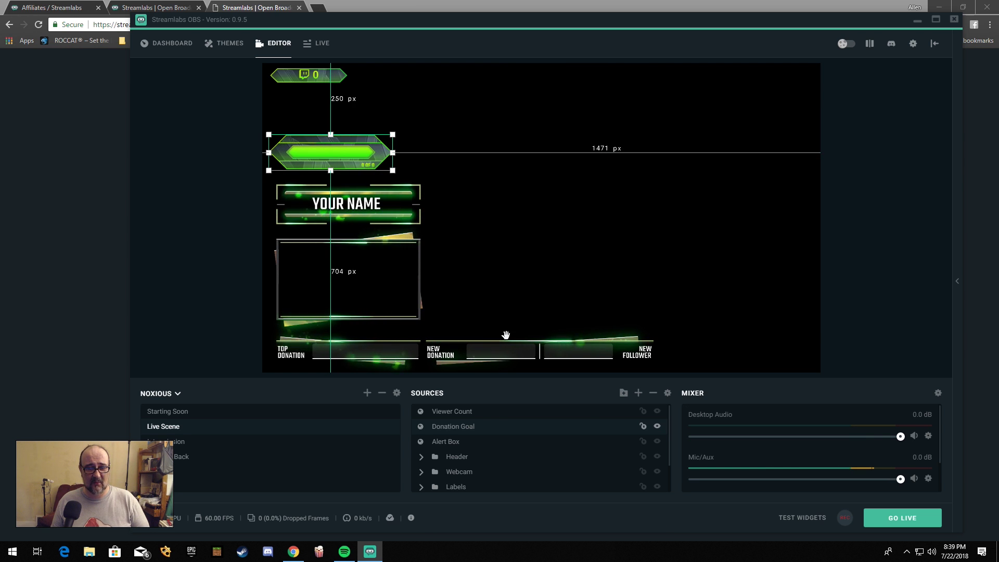
pyautogui.click(657, 427)
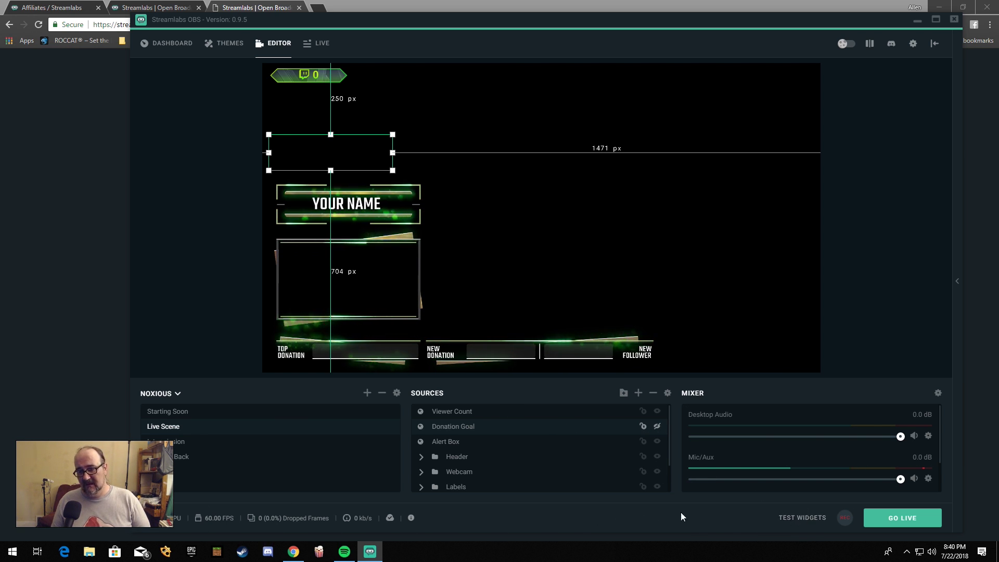
pyautogui.click(800, 518)
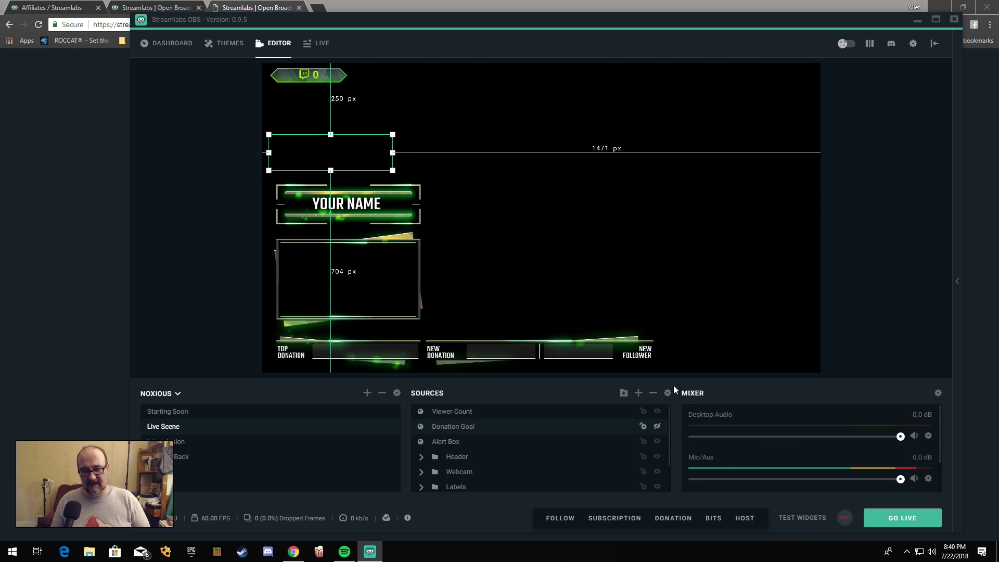
pyautogui.click(562, 518)
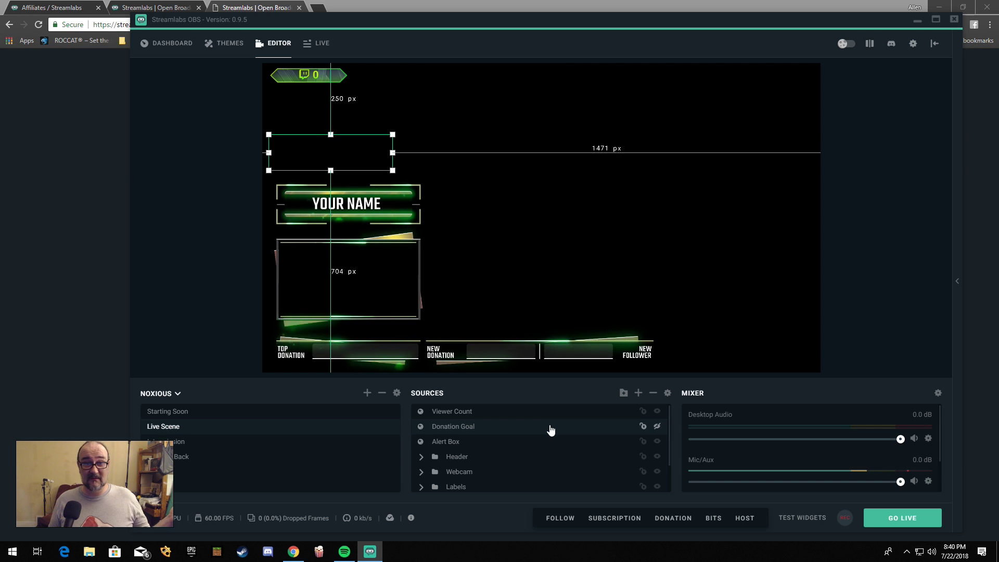
pyautogui.click(314, 45)
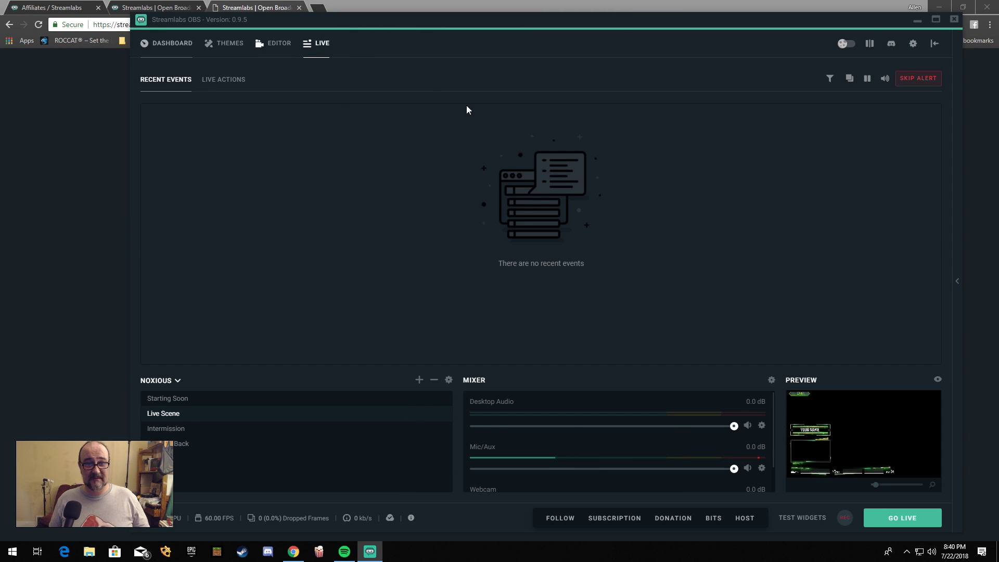
# Make Starting Soon the active scene and bring up the Update Stream Info dialog
pyautogui.click(194, 399)
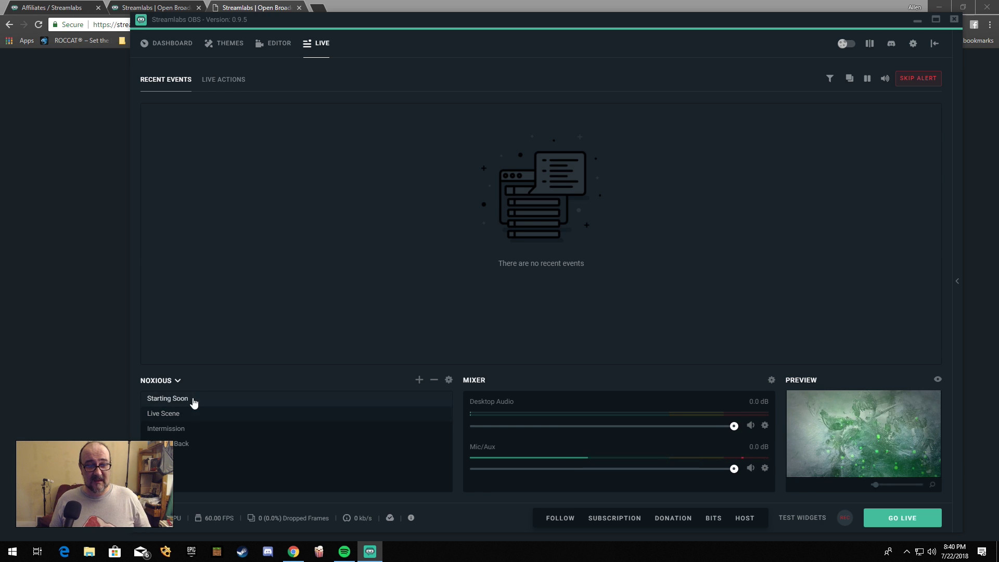
pyautogui.click(170, 415)
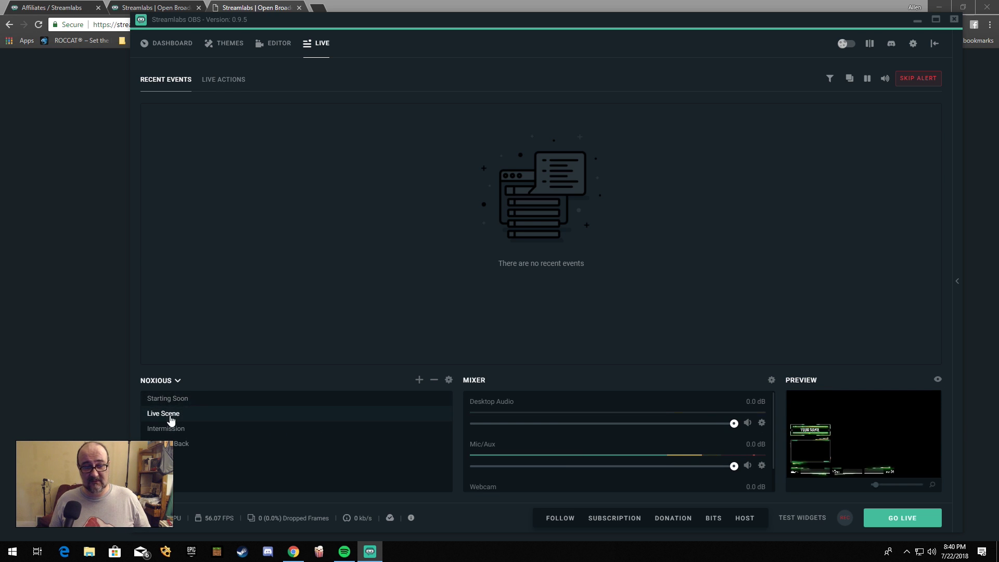
pyautogui.click(177, 398)
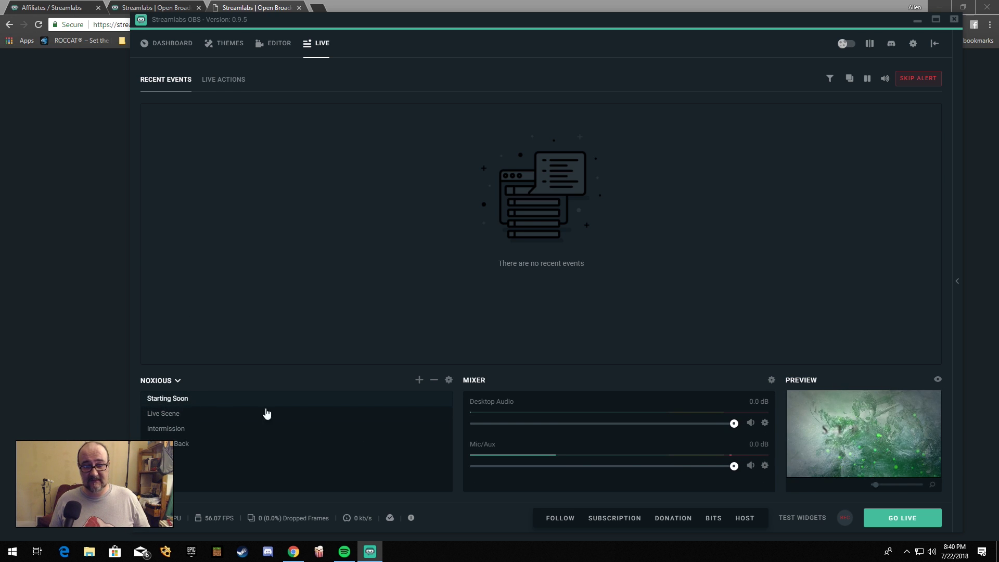
pyautogui.click(898, 517)
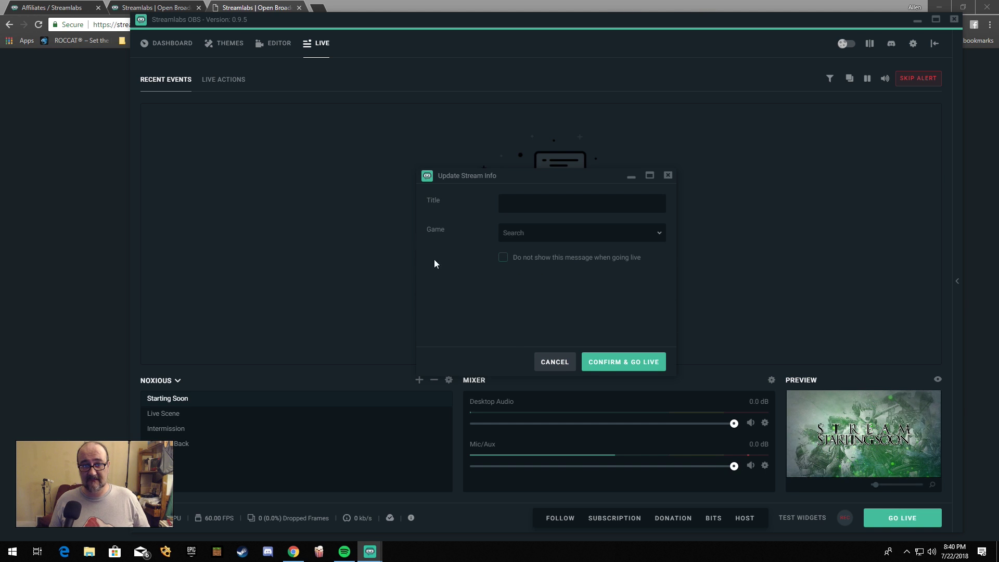
# Go live titled 'Random test Of goofyness Yup' with the game category IRL
pyautogui.click(590, 207)
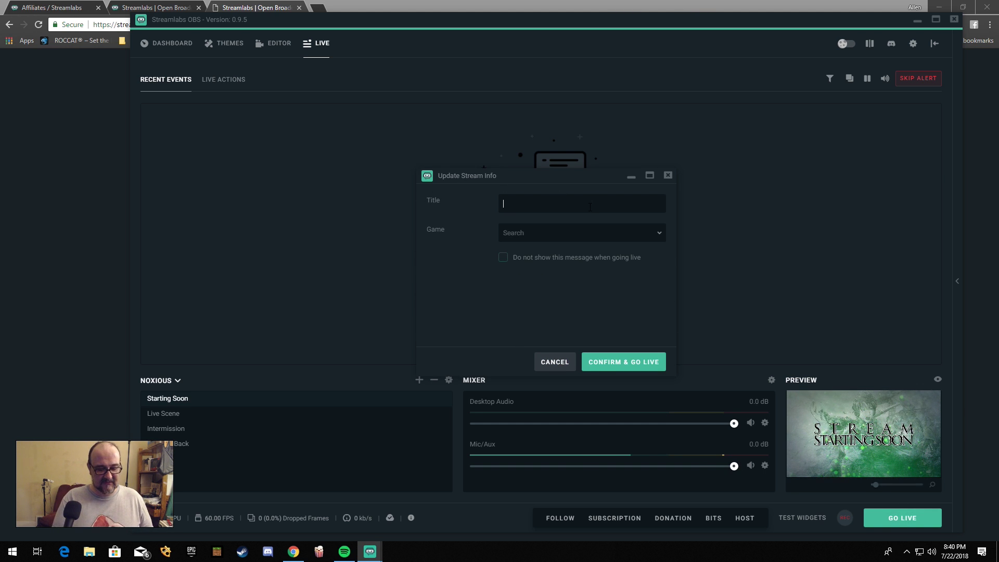
pyautogui.write('Random ')
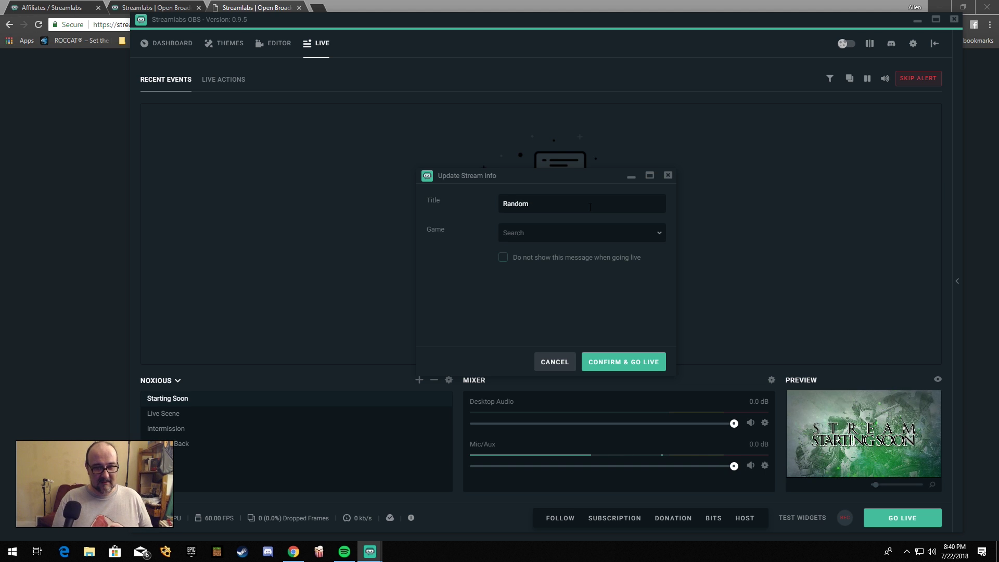
pyautogui.write('test Of goofyness Yup')
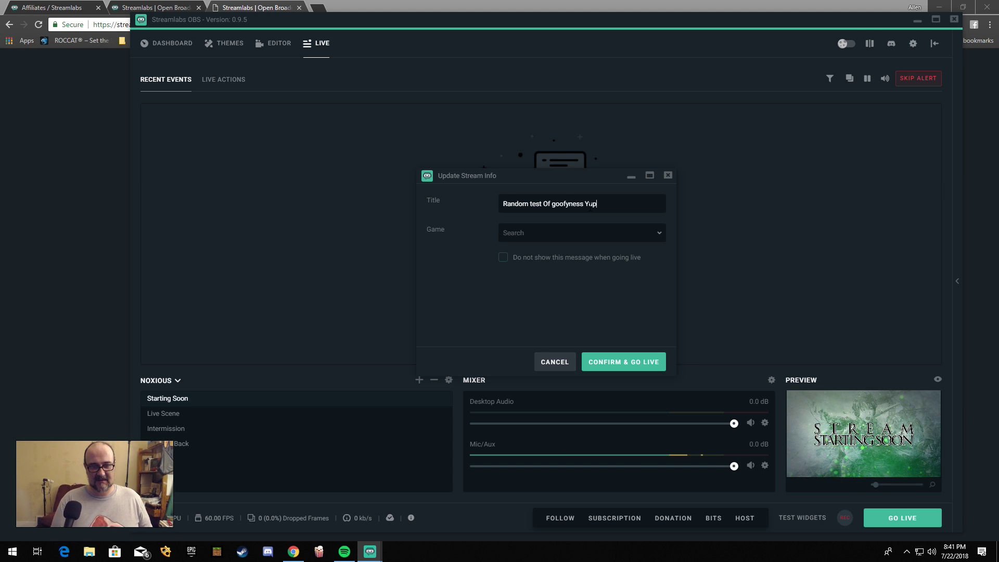
pyautogui.click(567, 233)
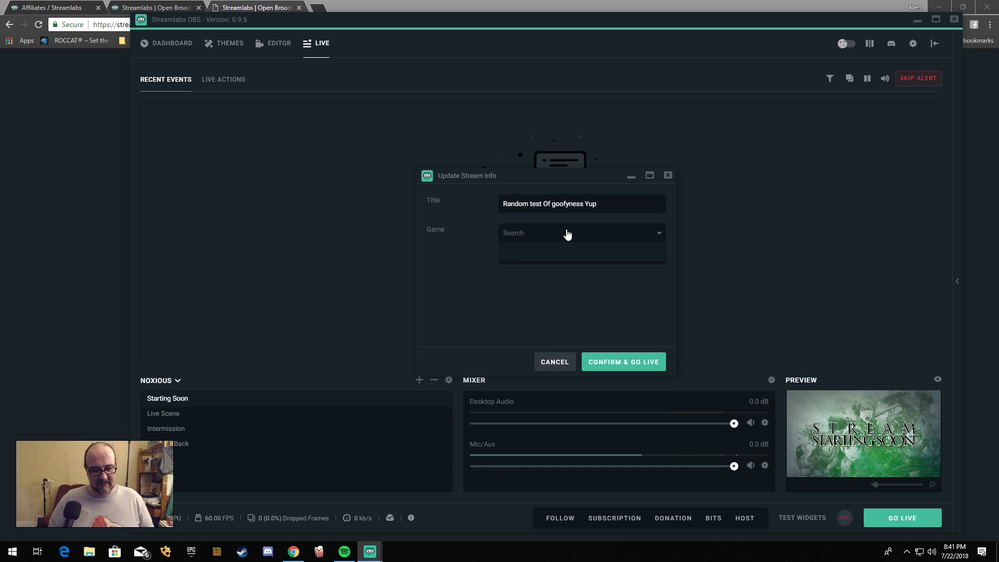
pyautogui.write('irl')
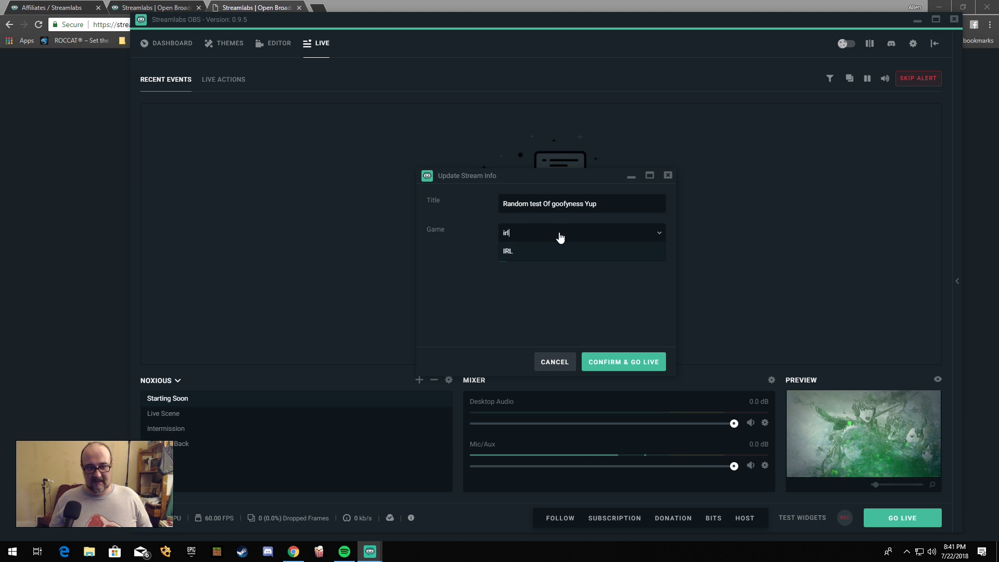
pyautogui.click(602, 362)
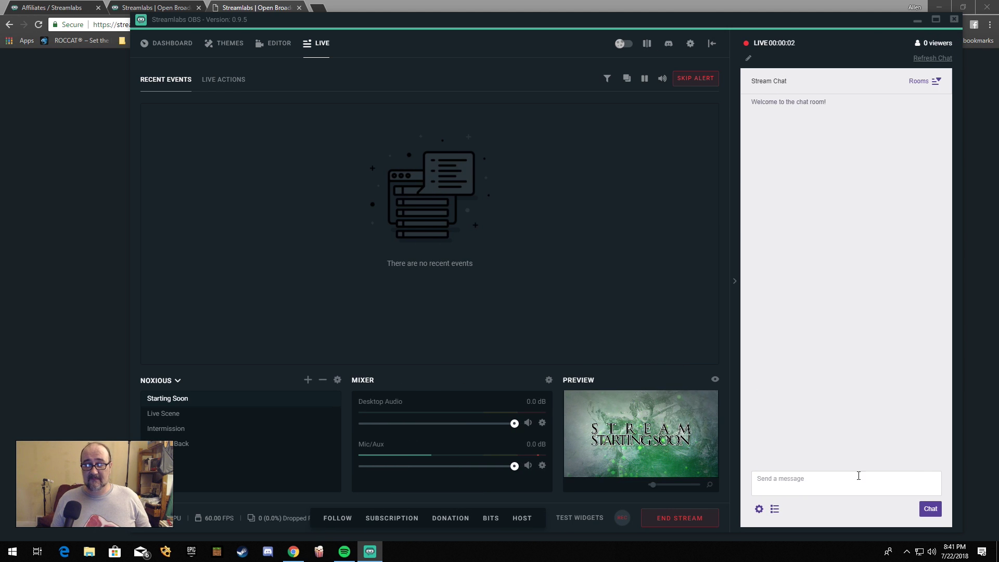
# Send the message 'sup' in the stream chat
pyautogui.click(820, 487)
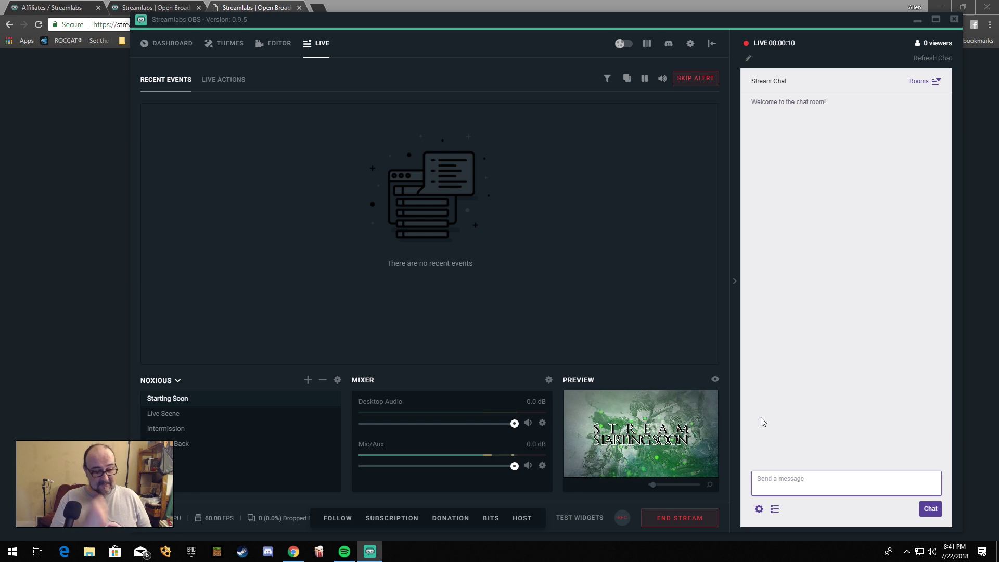
pyautogui.write('sup')
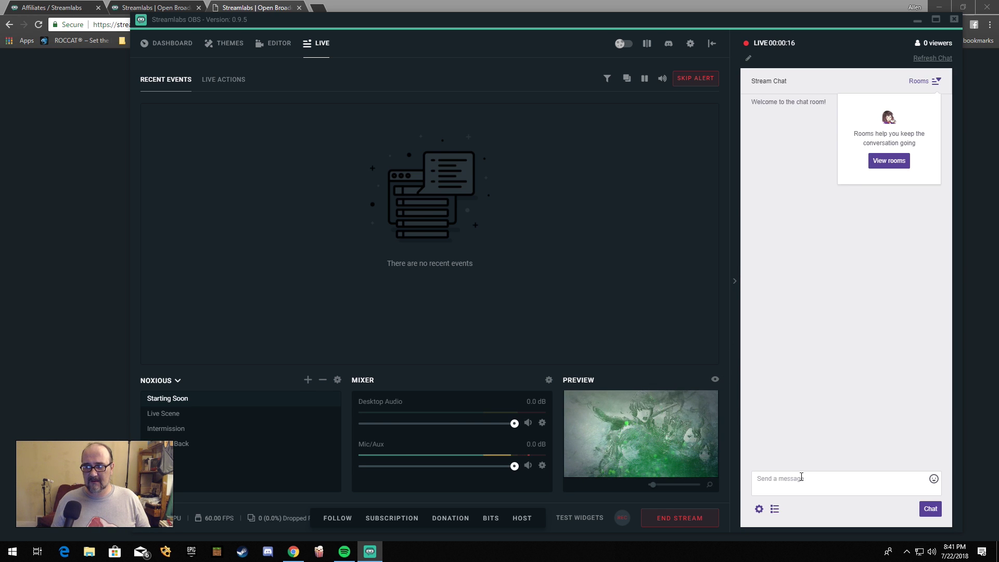
pyautogui.click(801, 478)
pyautogui.write('s')
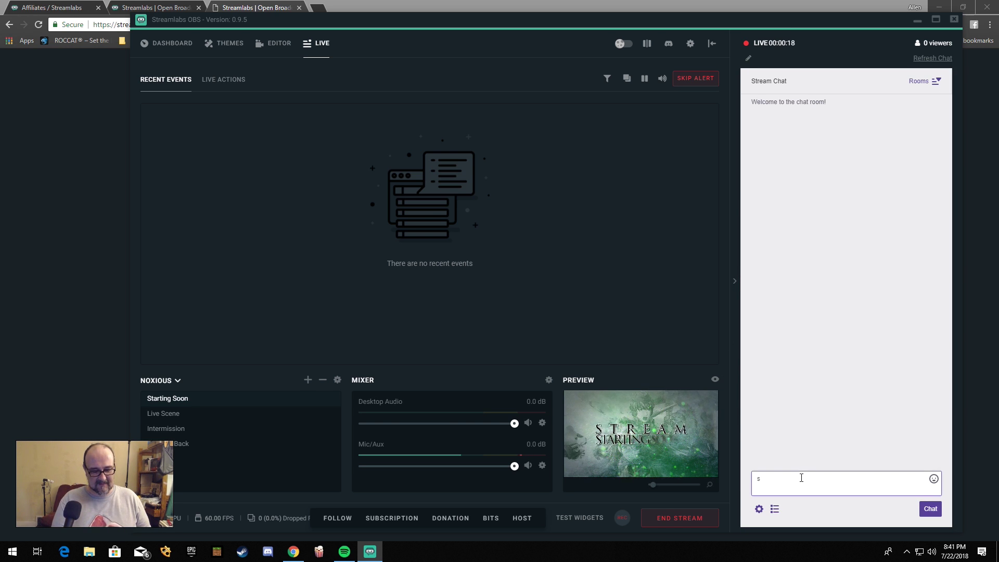
pyautogui.write('up')
pyautogui.press('Return')
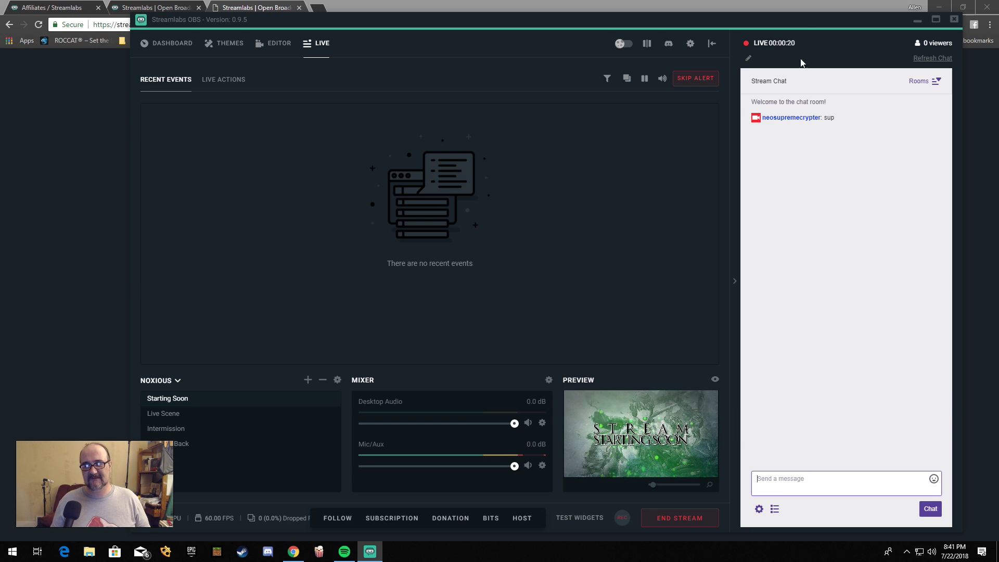